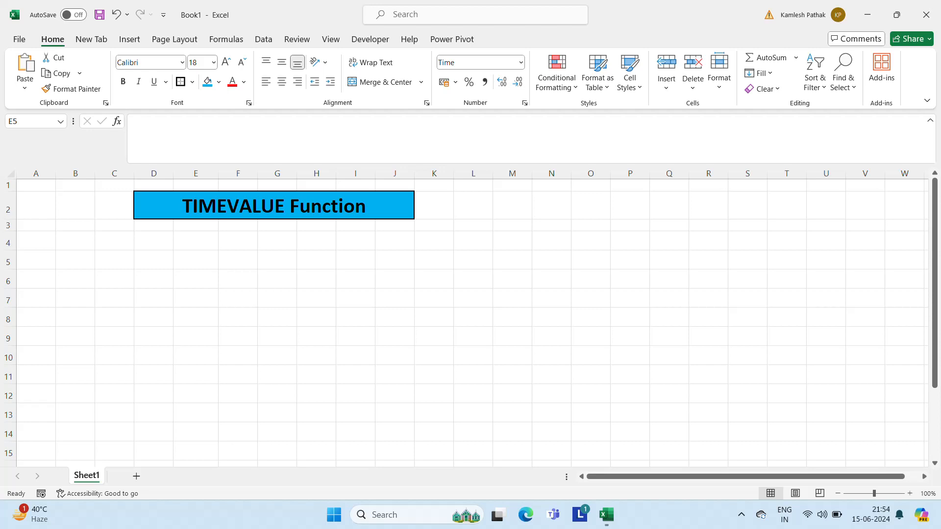
# Enter the time 1:00 PM in cell D4 below the TIMEVALUE Function heading
pyautogui.click(145, 247)
pyautogui.press('Down')
pyautogui.press('Down')
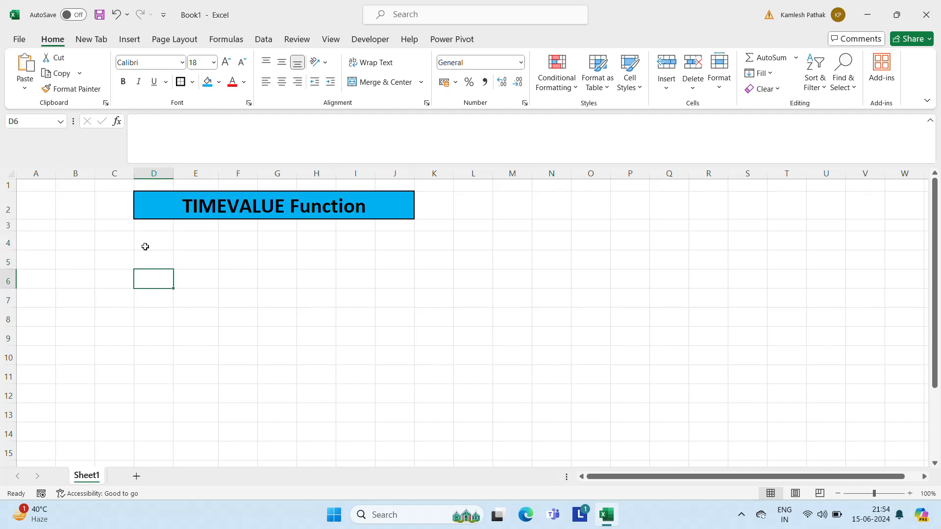
pyautogui.press('Up')
pyautogui.press('Up')
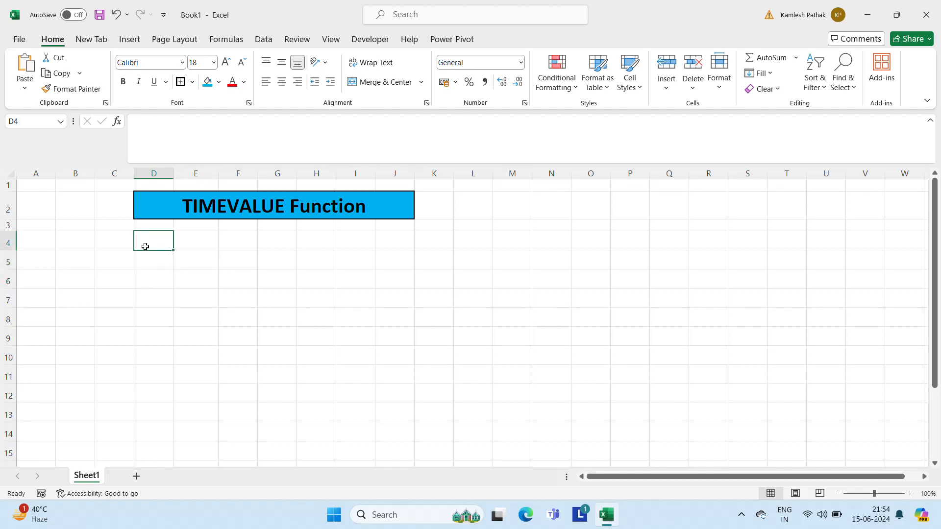
pyautogui.write('1:00')
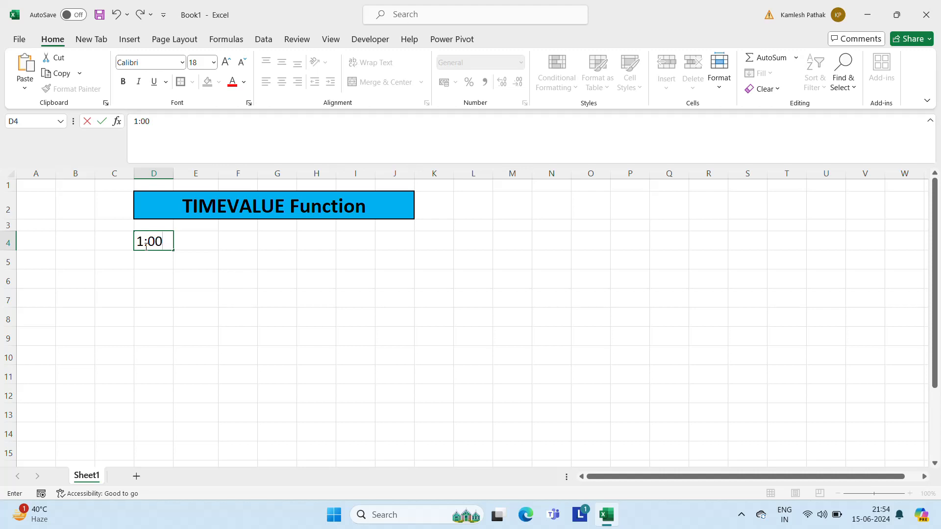
pyautogui.write(' PM')
pyautogui.press('Return')
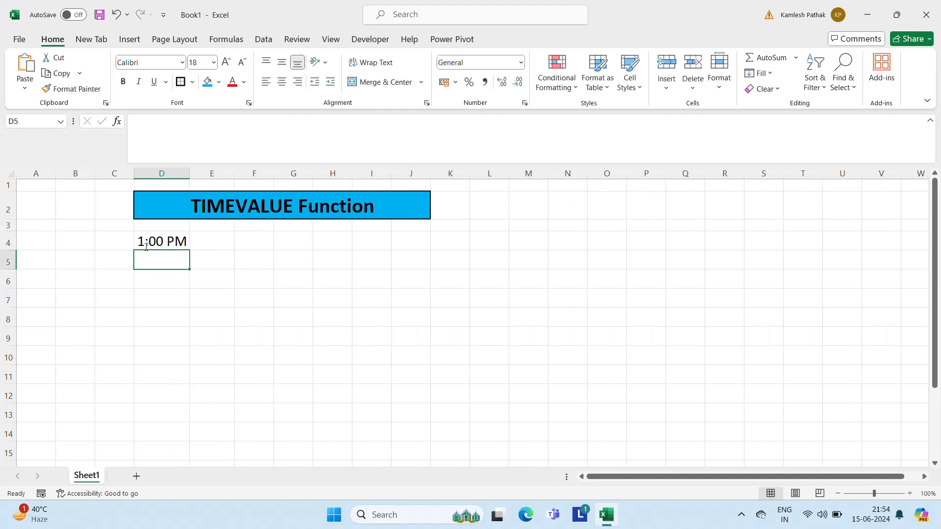
# Enter the times 2:00 PM, 3:00 PM and 4:00 PM in cells D5 to D7
pyautogui.write('2:')
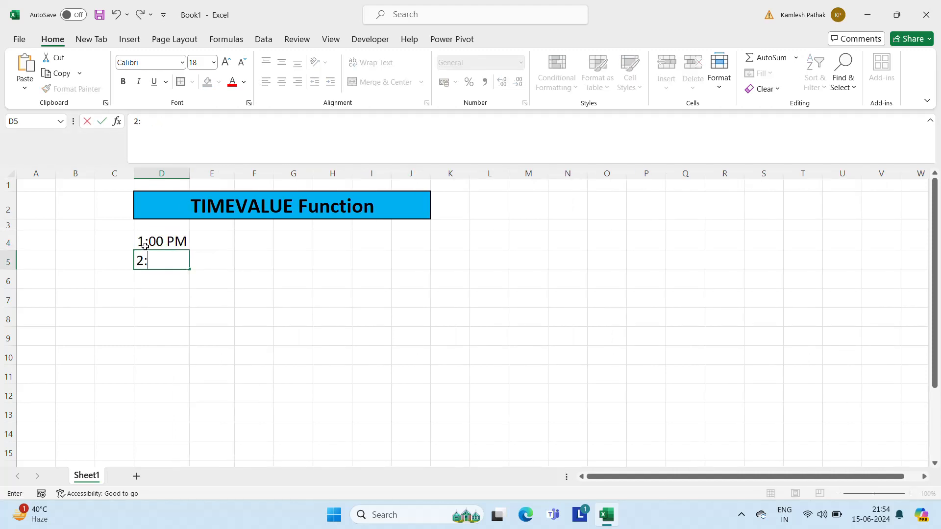
pyautogui.write('00 PM')
pyautogui.press('Return')
pyautogui.write('3:')
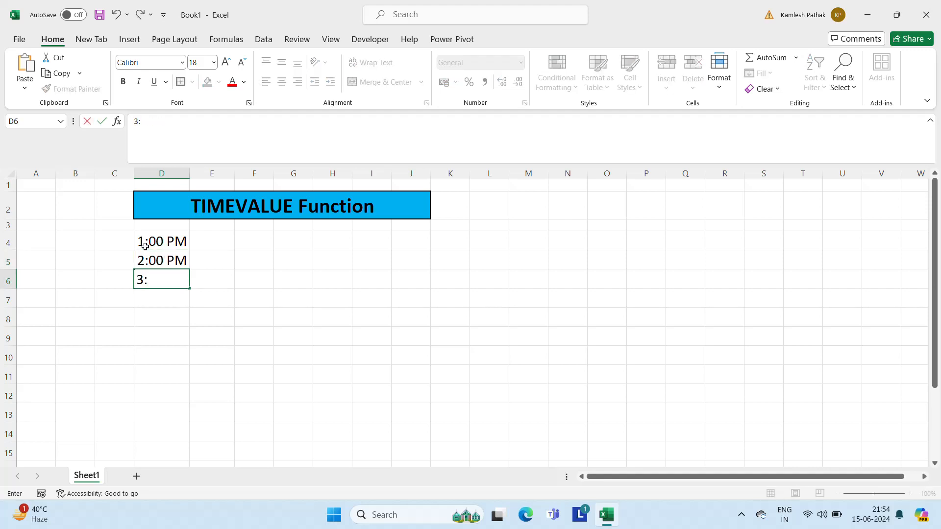
pyautogui.write('00 PM')
pyautogui.press('Return')
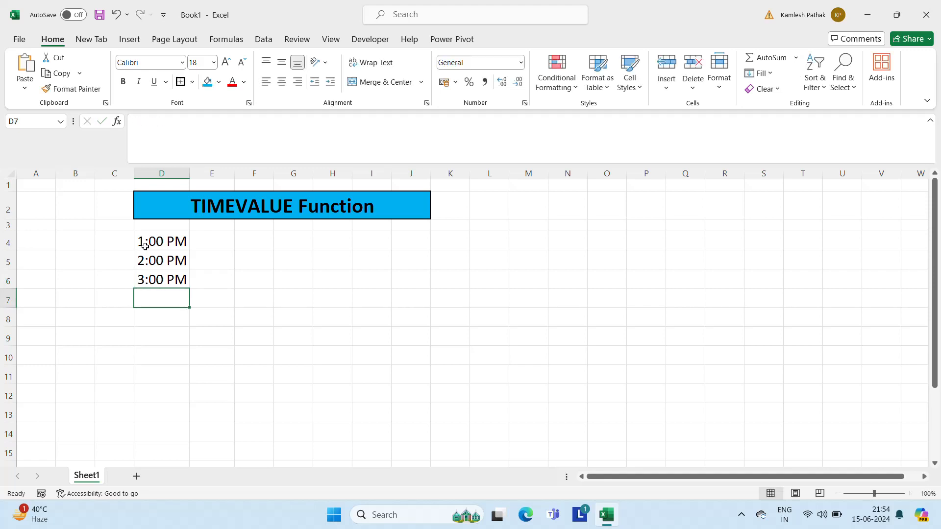
pyautogui.write('4:')
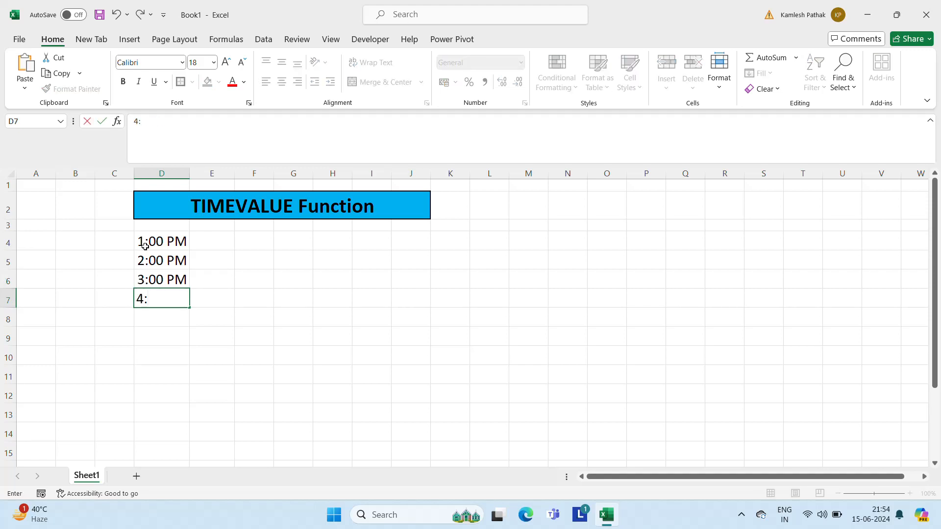
pyautogui.write('00 PM')
pyautogui.press('Return')
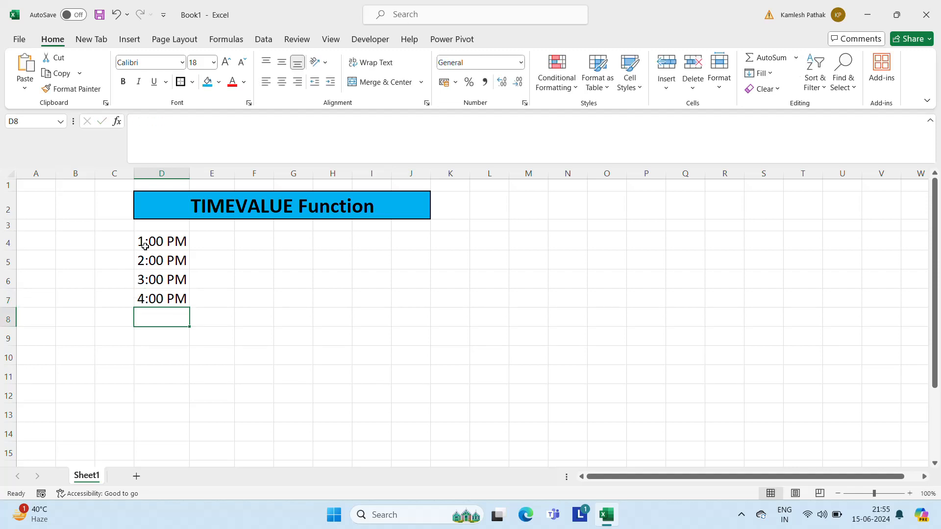
# Enter the times 5:00 AM and 4:00 AM in cells D8 and D9
pyautogui.write('5:')
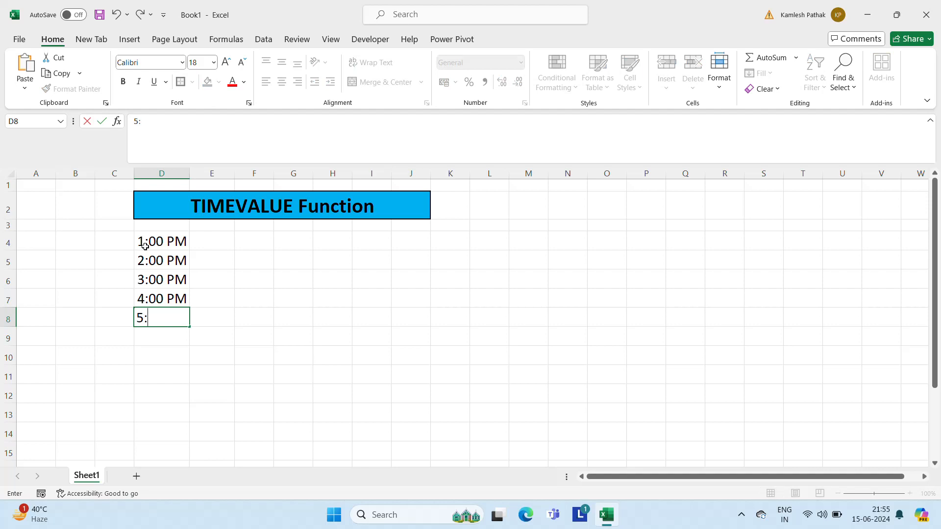
pyautogui.write('000')
pyautogui.press('BackSpace')
pyautogui.write('AM')
pyautogui.press('Return')
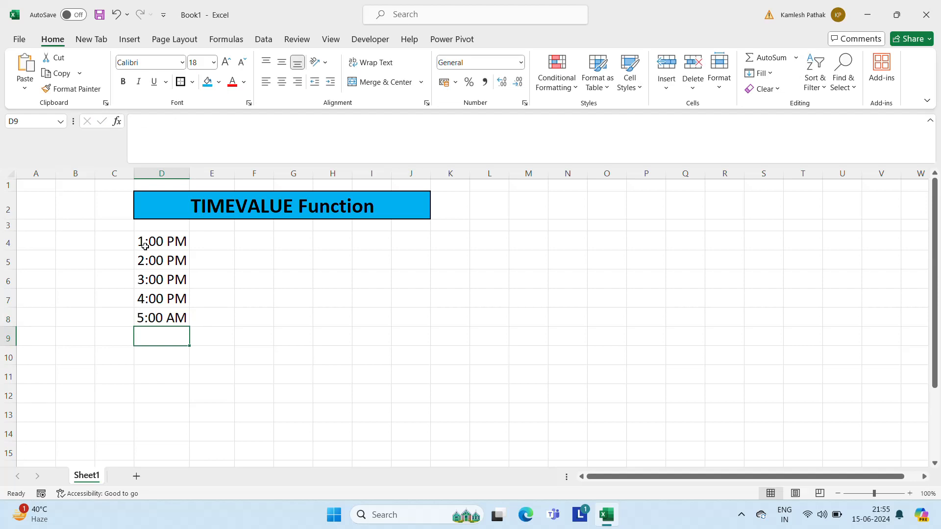
pyautogui.write('4:00')
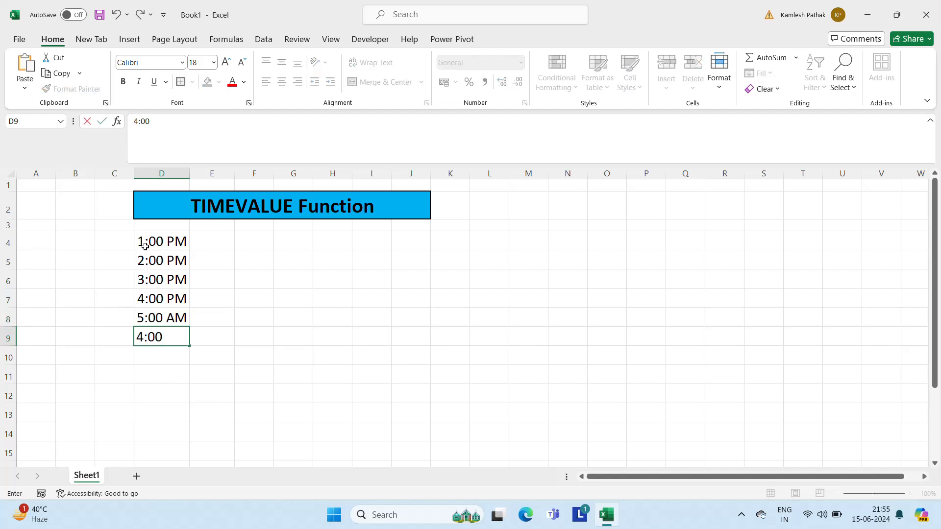
pyautogui.write(' AM')
pyautogui.press('Return')
# Convert the time in cell D4 to text by prefixing it with an apostrophe, as '13:00:00
pyautogui.press('Up')
pyautogui.press('Up')
pyautogui.press('Up')
pyautogui.press('Up')
pyautogui.press('Up')
pyautogui.press('Up')
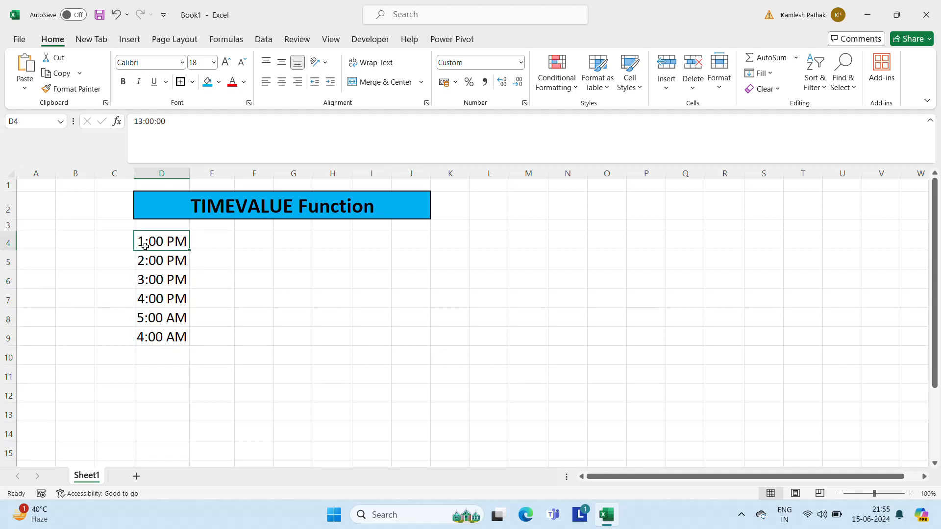
pyautogui.press('Right')
pyautogui.press('Right')
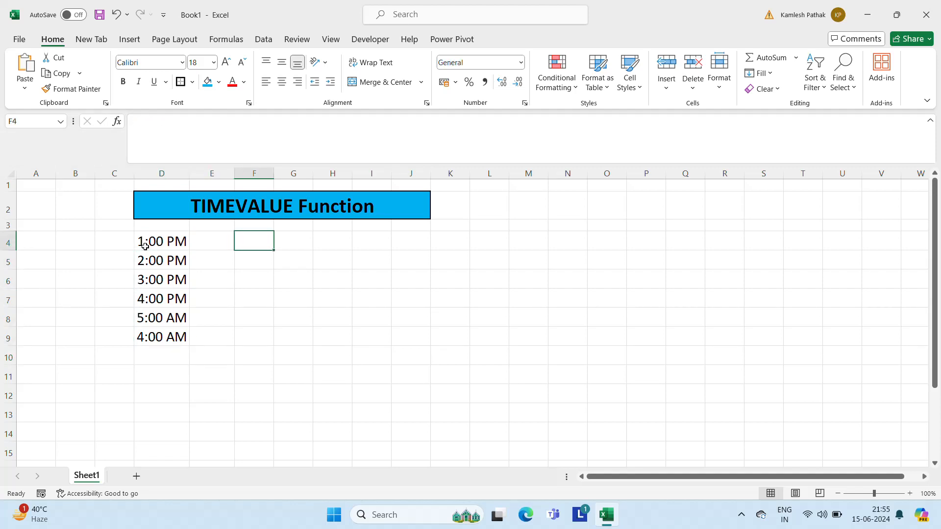
pyautogui.press('Left')
pyautogui.press('Left')
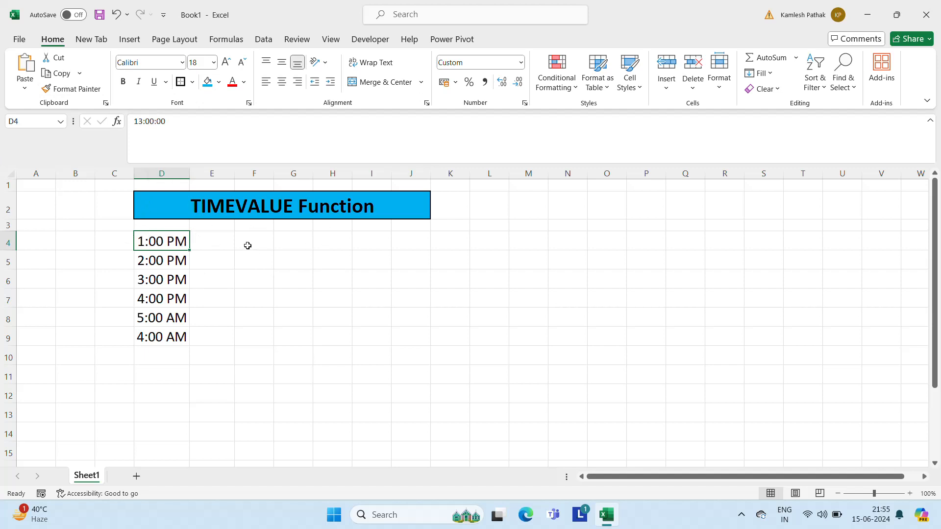
pyautogui.press('F2')
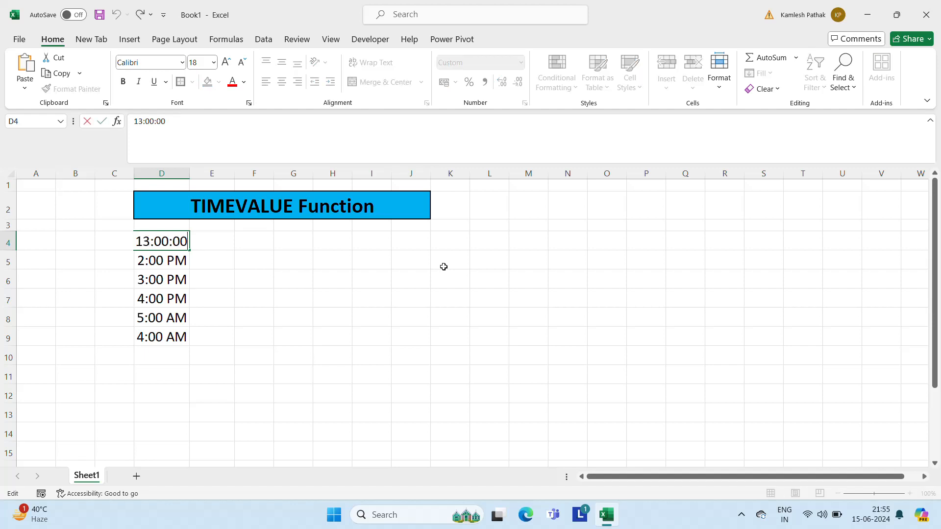
pyautogui.press('Home')
pyautogui.write("'")
pyautogui.press('Return')
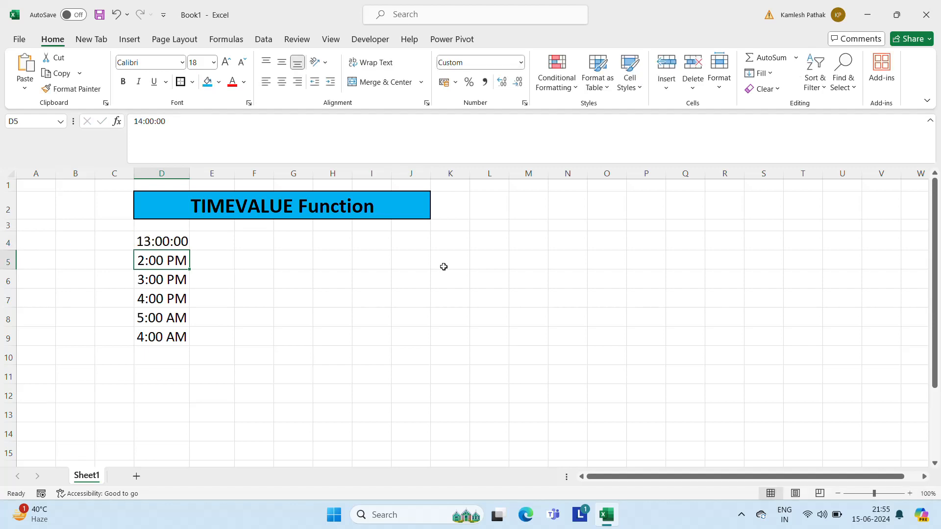
# Convert the times in D5 and D6 to text with a leading apostrophe, as '14:00:00 and '15:00:00
pyautogui.press('F2')
pyautogui.press('Home')
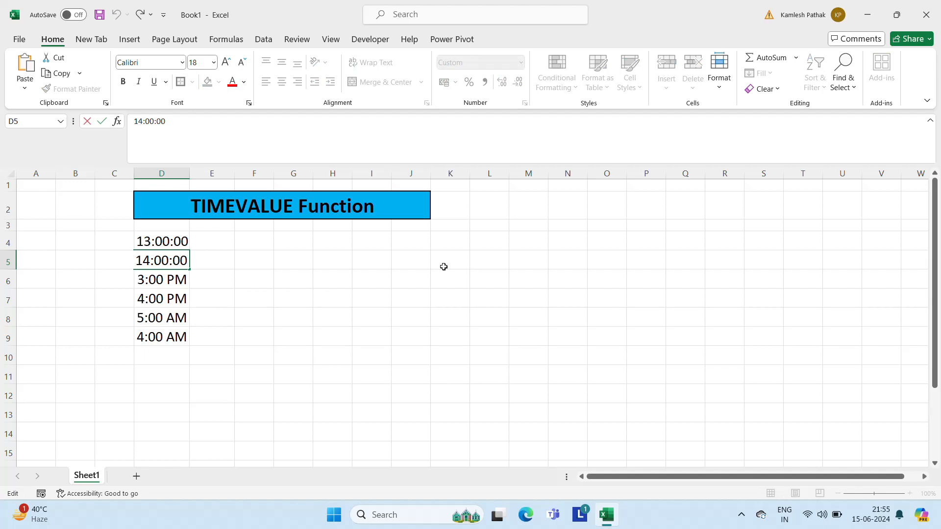
pyautogui.write("'")
pyautogui.press('Return')
pyautogui.press('F2')
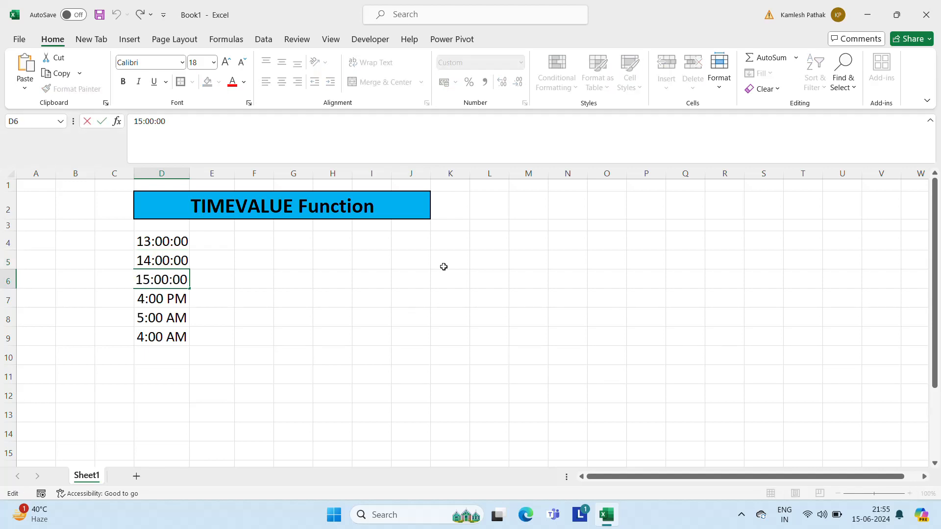
pyautogui.press('Home')
pyautogui.write("'")
pyautogui.press('Return')
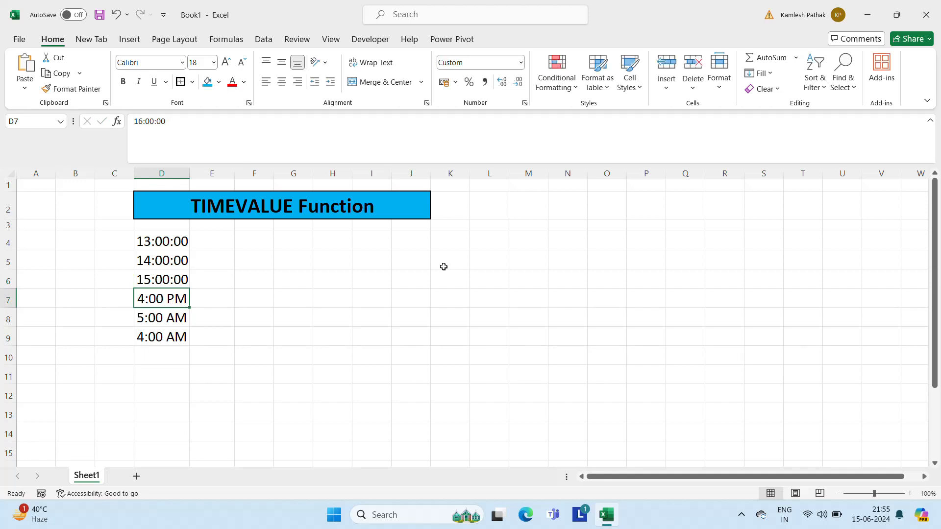
# Convert the times in D7 to D9 to text with a leading apostrophe, as '16:00:00, '05:00:00 and '04:00:00
pyautogui.press('F2')
pyautogui.press('Home')
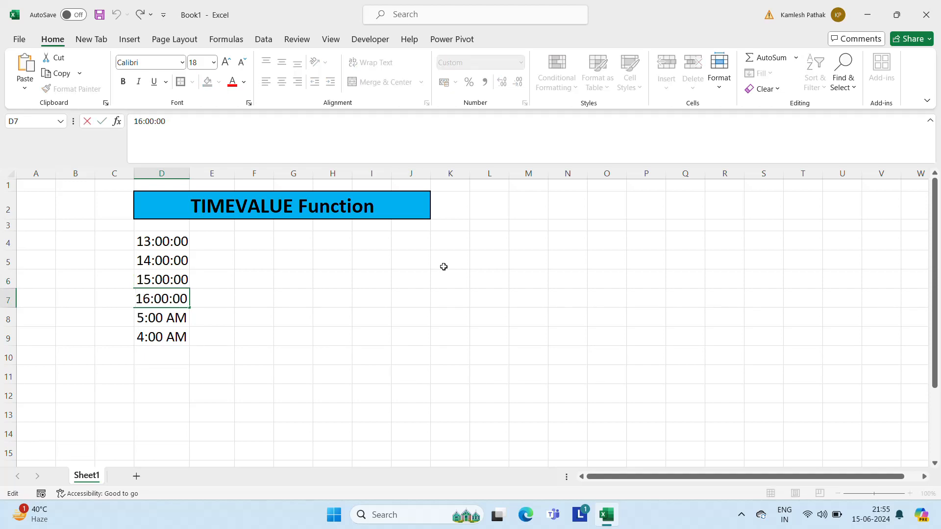
pyautogui.write("'")
pyautogui.press('Return')
pyautogui.press('F2')
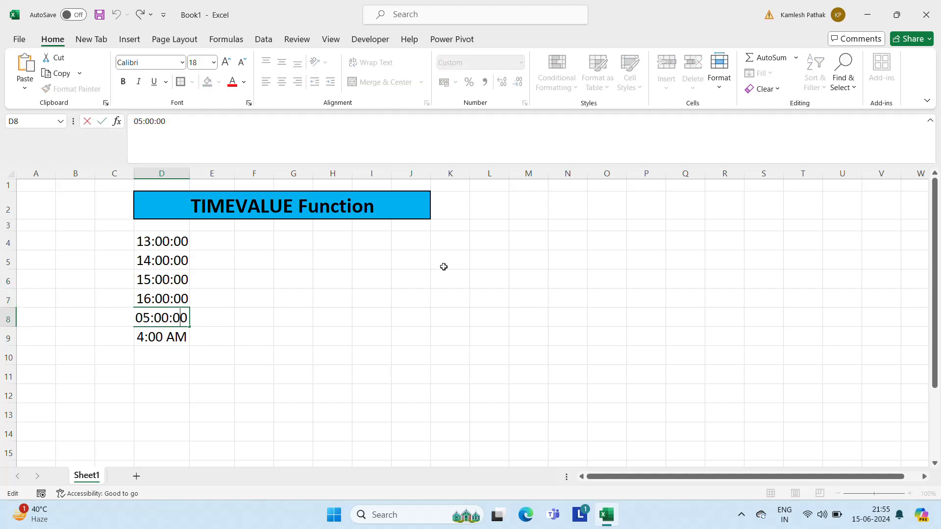
pyautogui.press('Home')
pyautogui.write("'")
pyautogui.press('Return')
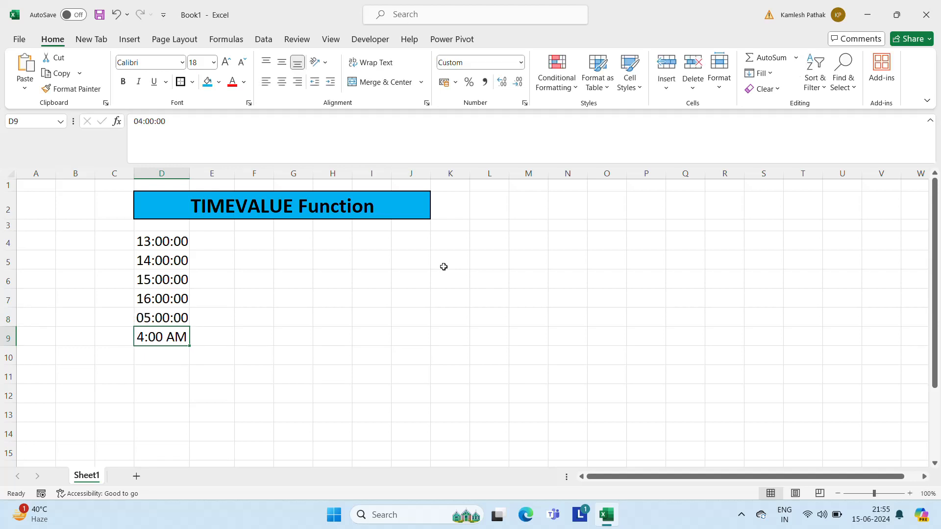
pyautogui.press('F2')
pyautogui.press('Home')
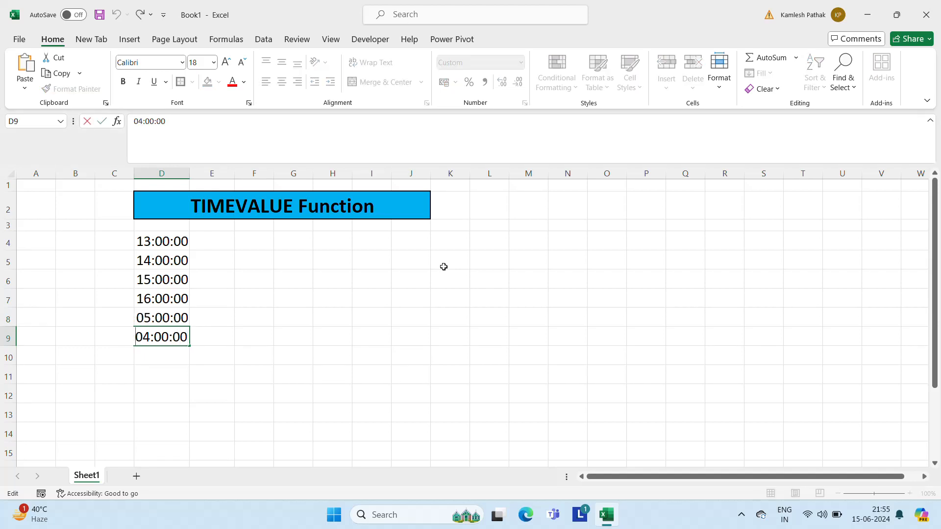
pyautogui.write("'")
pyautogui.press('Return')
# Widen column D slightly so that the text times have some spare room
pyautogui.press('Up')
pyautogui.press('Up')
pyautogui.press('Up')
pyautogui.press('Up')
pyautogui.press('Up')
pyautogui.press('Up')
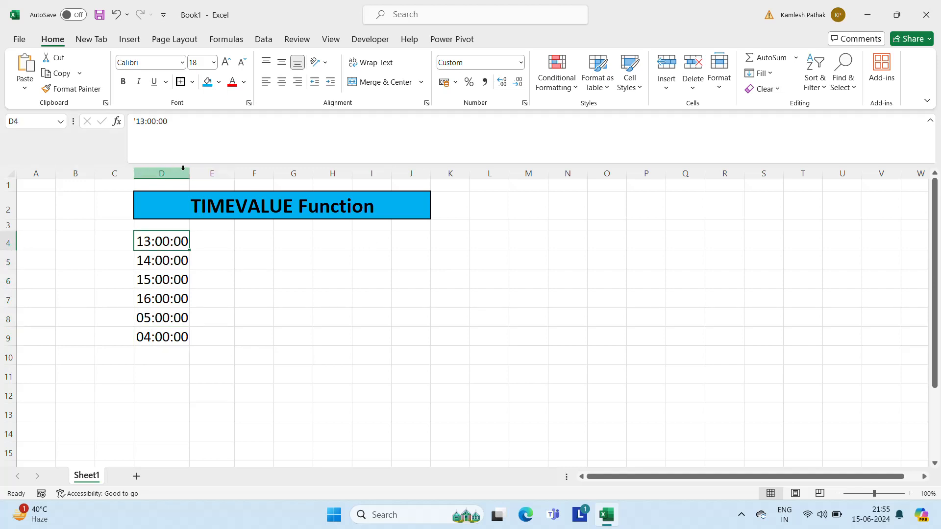
pyautogui.moveTo(191, 174); pyautogui.dragTo(221, 174)
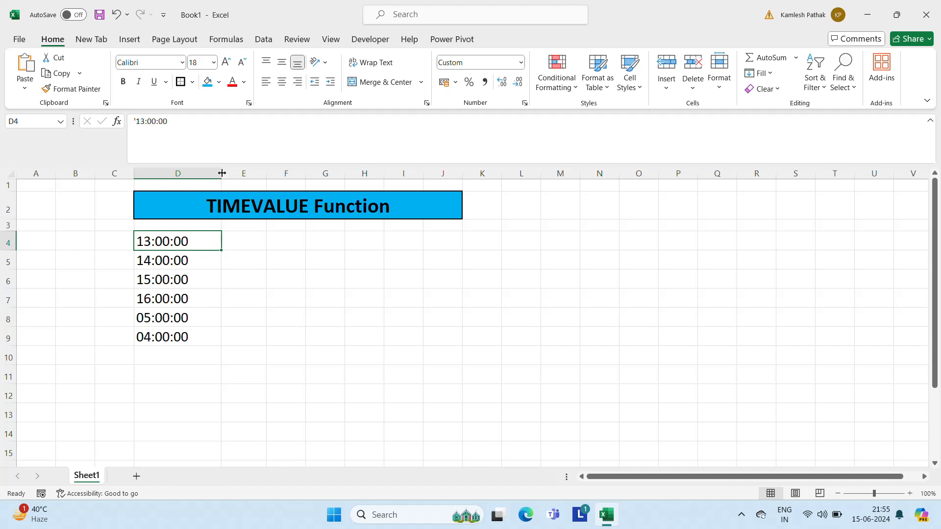
pyautogui.moveTo(221, 175); pyautogui.dragTo(198, 175)
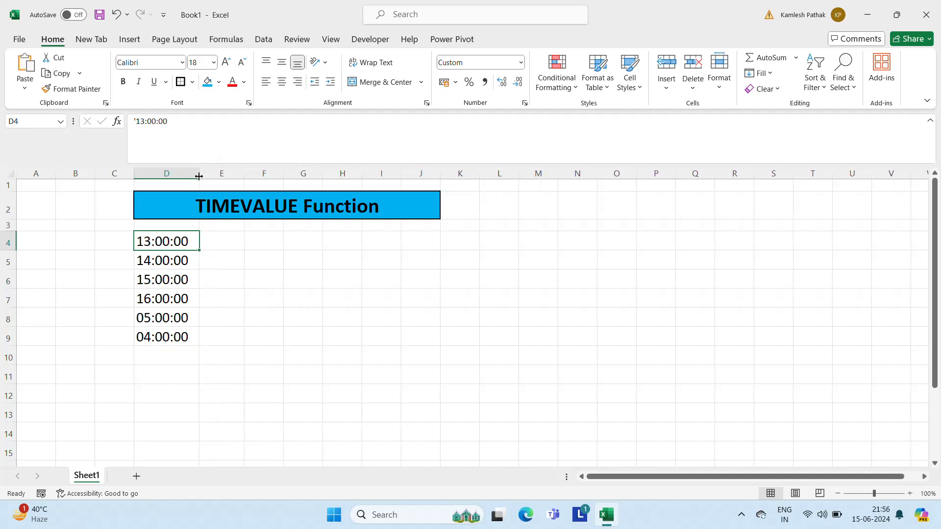
# Examine the stored content of cell D4 and its neighbouring cells, including the leading apostrophe
pyautogui.click(220, 249)
pyautogui.press('Left')
pyautogui.press('Left')
pyautogui.press('Right')
pyautogui.press('Down')
pyautogui.press('Up')
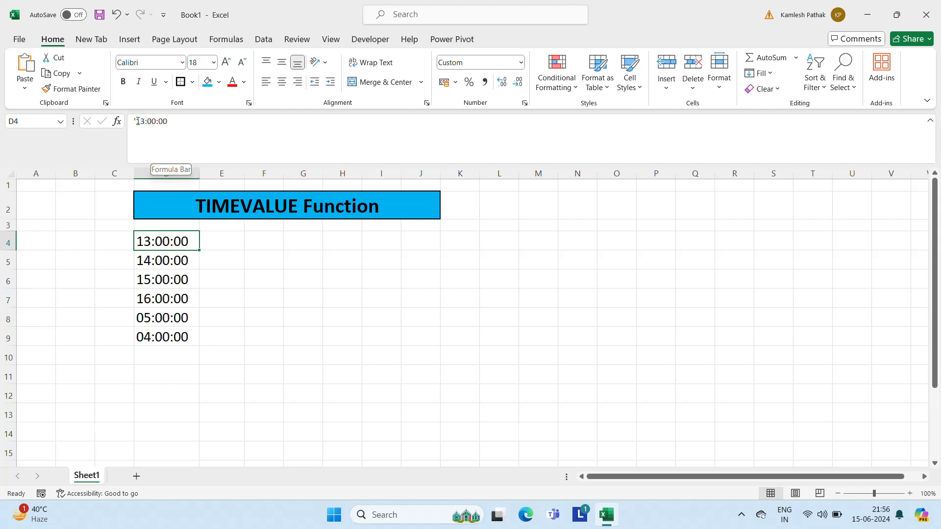
pyautogui.click(228, 245)
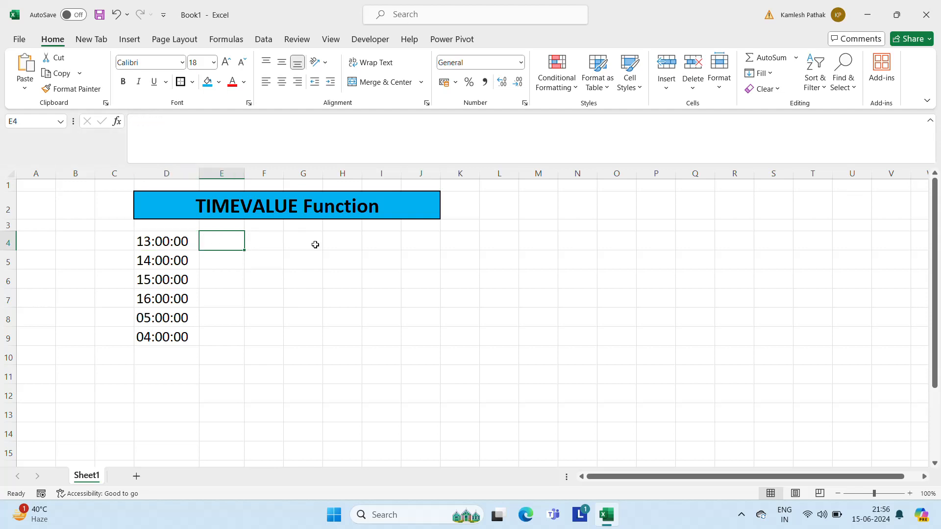
pyautogui.press('Right')
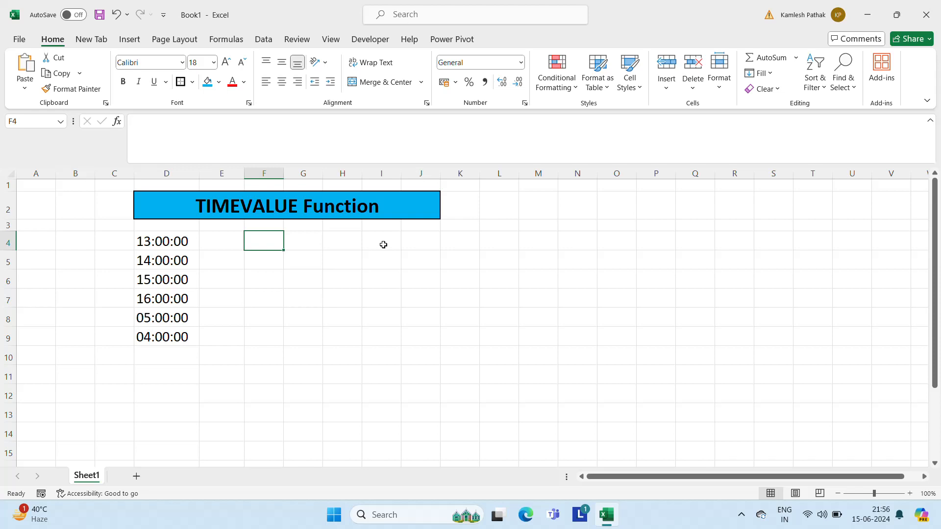
pyautogui.press('Left')
pyautogui.press('Left')
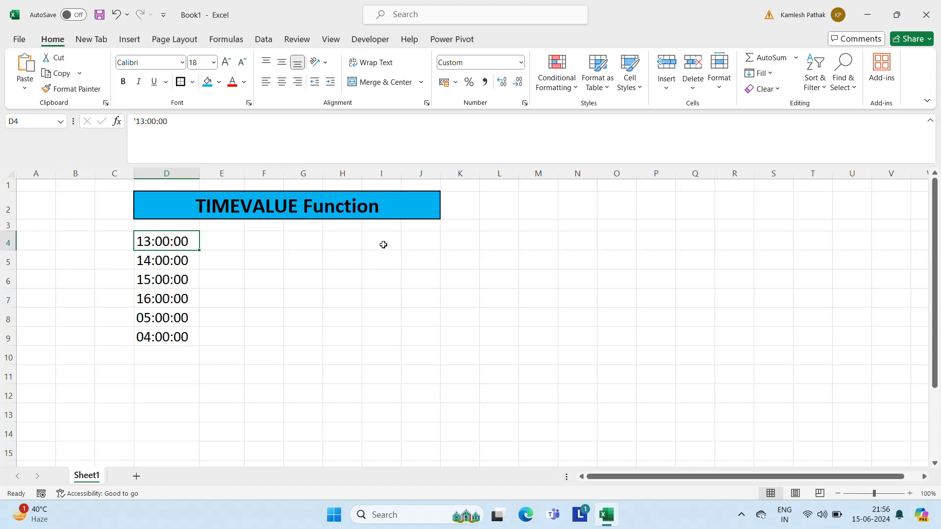
# Enter a TIMEVALUE formula in cell F4 that converts the text time in D4
pyautogui.press('Right')
pyautogui.press('Right')
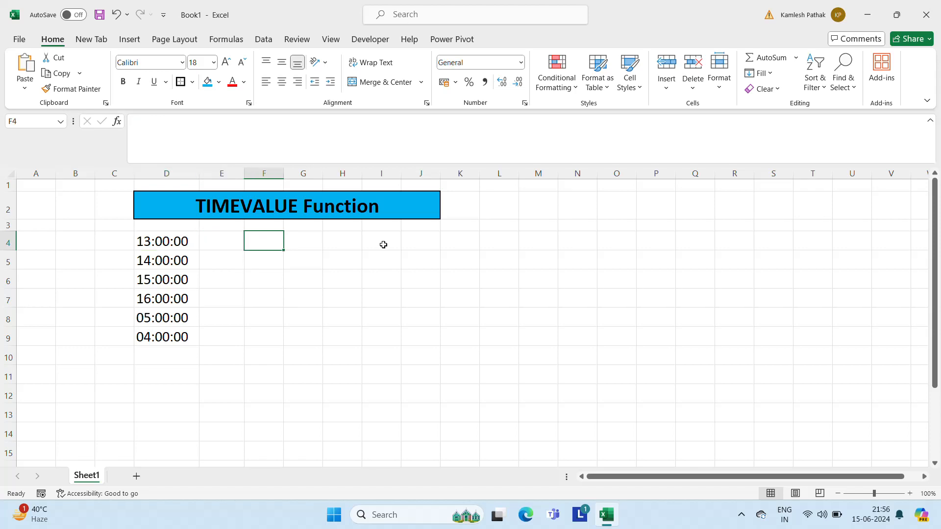
pyautogui.write('=tim')
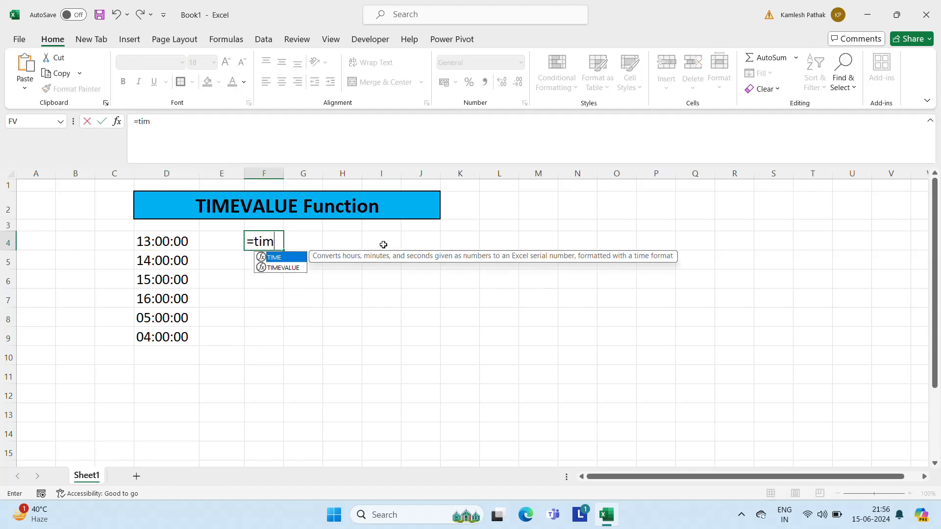
pyautogui.press('Down')
pyautogui.press('Tab')
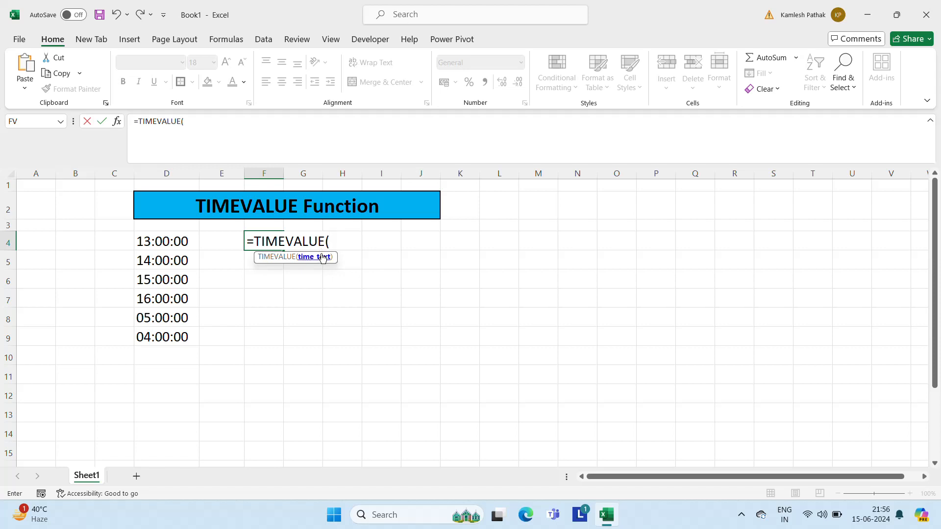
pyautogui.click(172, 248)
pyautogui.press('Return')
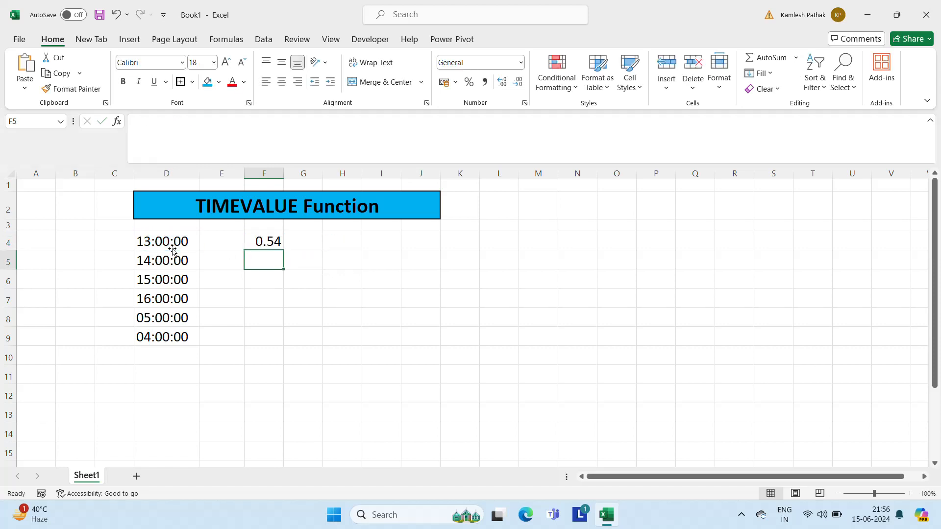
# Copy the TIMEVALUE formula from F4 down through F9 so that every text time in column D is converted
pyautogui.press('Up')
pyautogui.hotkey('ctrl', 'c')
pyautogui.hotkey('ctrl', 'Down')
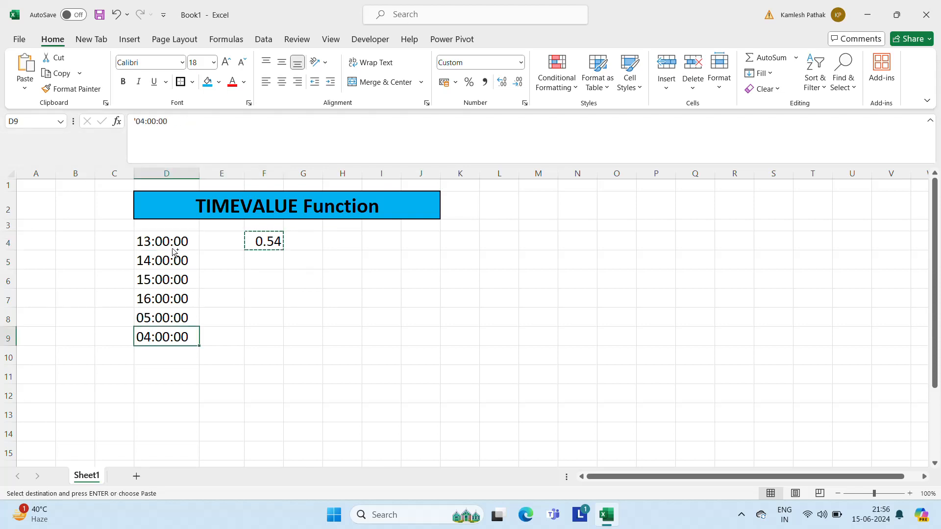
pyautogui.press('Right')
pyautogui.press('Right')
pyautogui.hotkey('ctrl', 'shift', 'Up')
pyautogui.hotkey('ctrl', 'v')
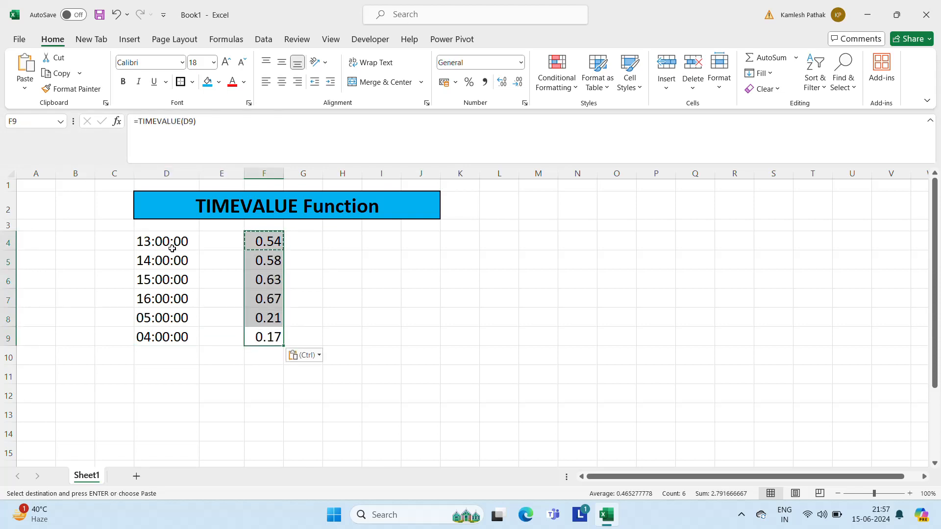
pyautogui.press('Escape')
# Compare the TIMEVALUE formula in F4 with the text time it reads from D4
pyautogui.press('Up')
pyautogui.press('Up')
pyautogui.press('Up')
pyautogui.press('Up')
pyautogui.press('Up')
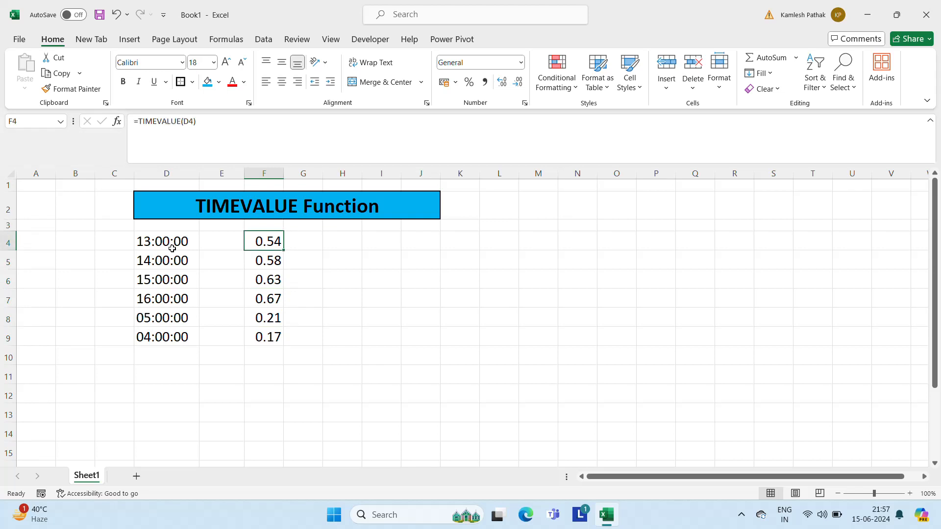
pyautogui.press('Left')
pyautogui.press('Left')
pyautogui.press('Right')
pyautogui.press('Right')
pyautogui.press('Left')
pyautogui.press('Left')
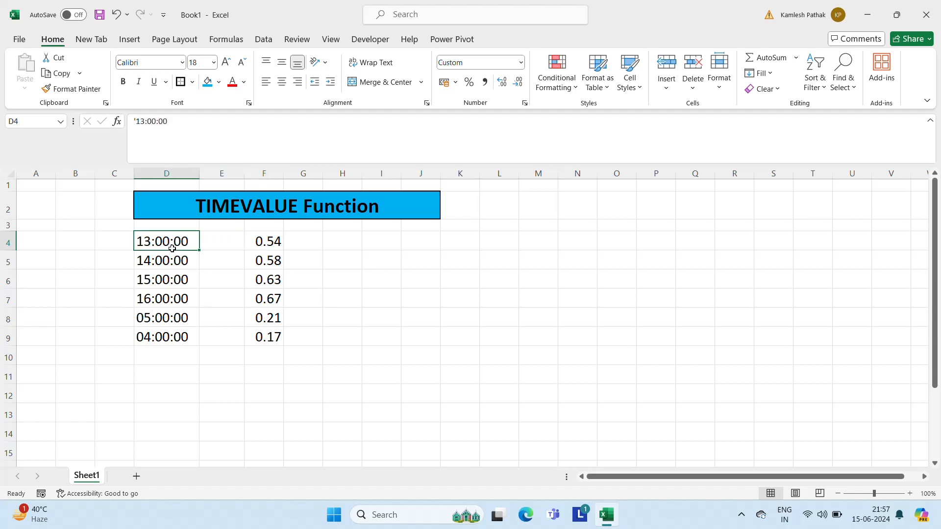
pyautogui.press('Right')
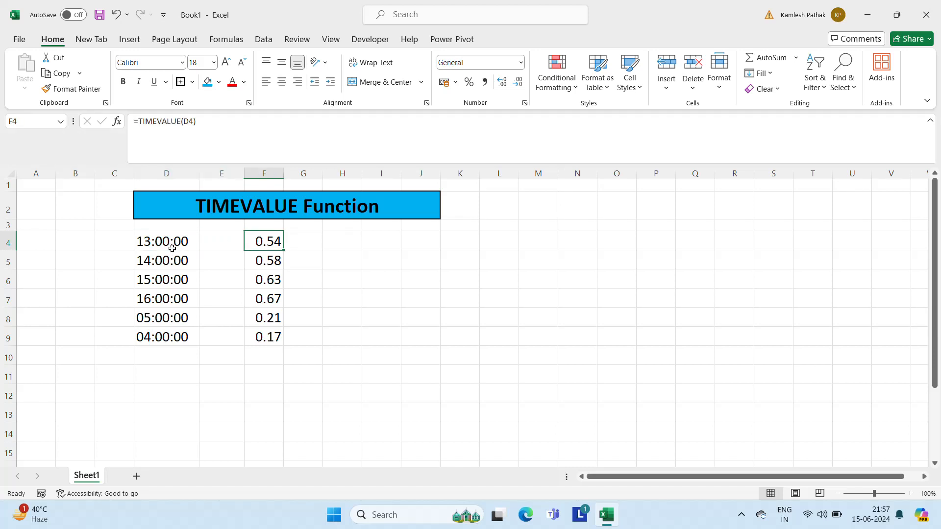
# Format the TIMEVALUE results in F4:F9 with the Time category's 1.30.55 PM type
pyautogui.hotkey('ctrl', 'shift', 'Down')
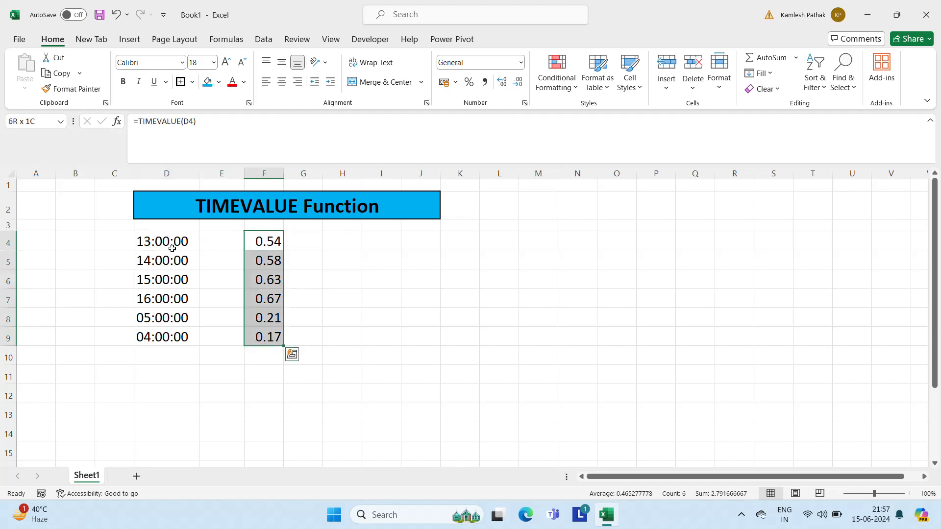
pyautogui.rightClick(258, 299)
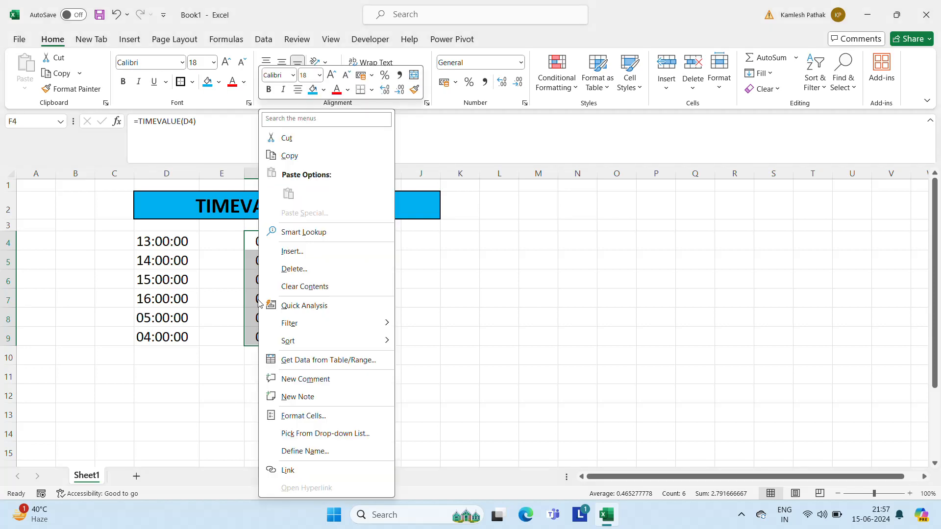
pyautogui.click(301, 418)
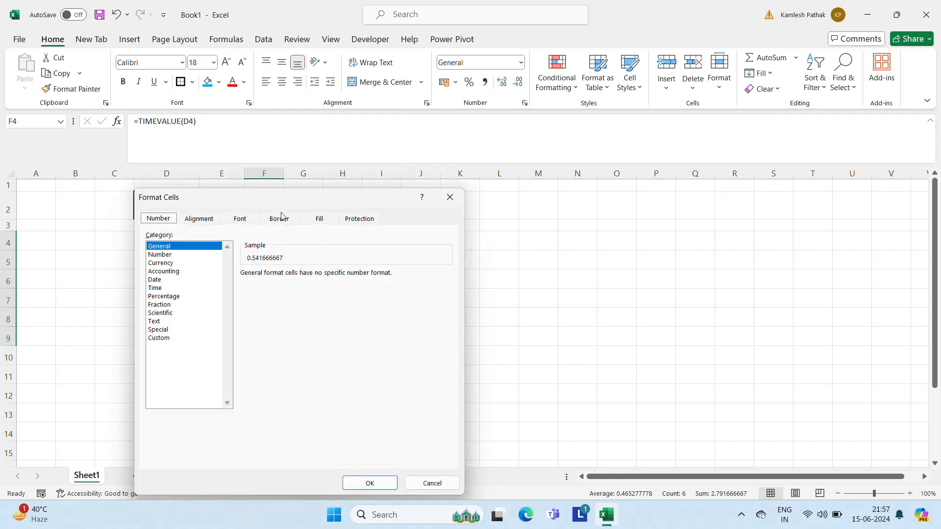
pyautogui.moveTo(276, 207); pyautogui.dragTo(635, 153)
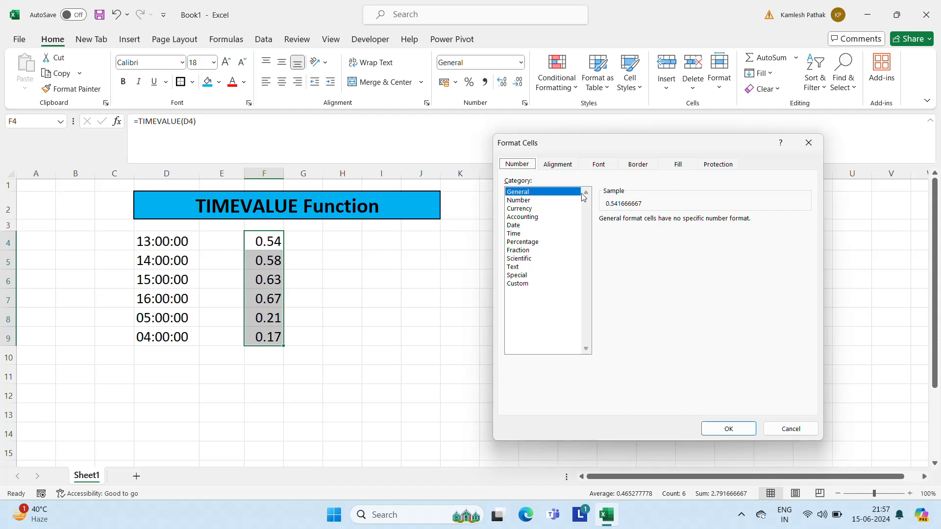
pyautogui.click(517, 235)
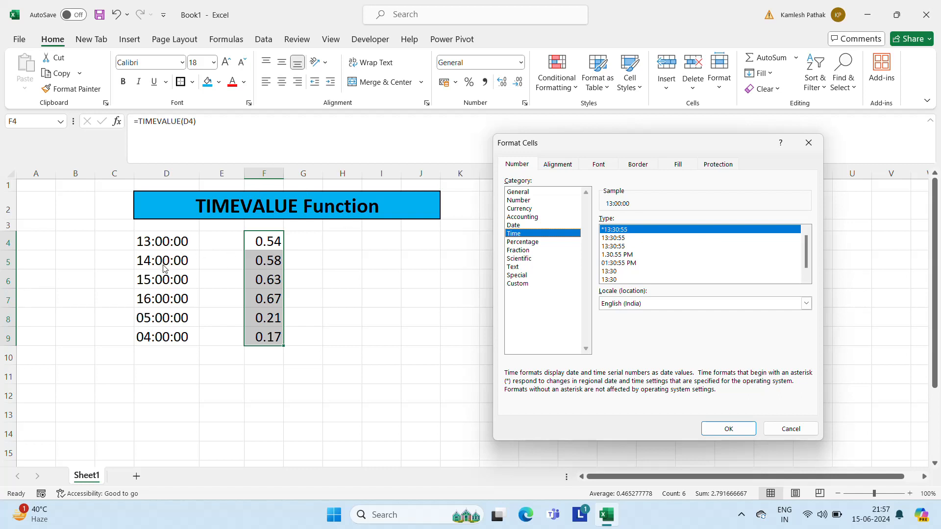
pyautogui.click(629, 256)
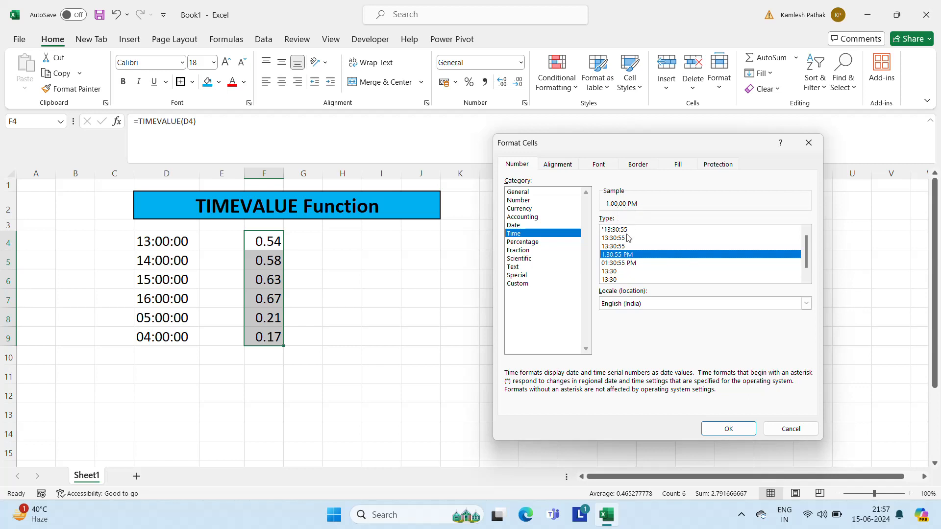
pyautogui.click(623, 264)
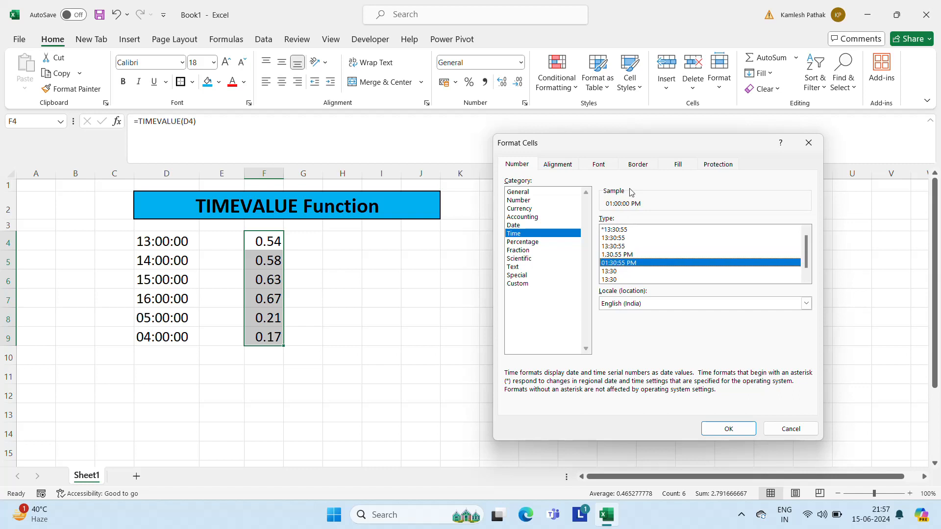
pyautogui.click(619, 254)
pyautogui.moveTo(804, 256); pyautogui.dragTo(804, 263)
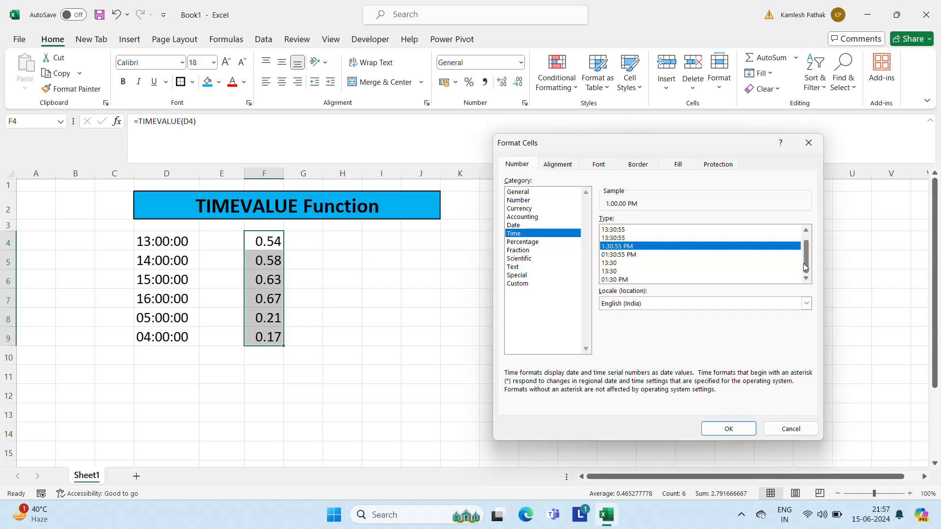
pyautogui.click(607, 283)
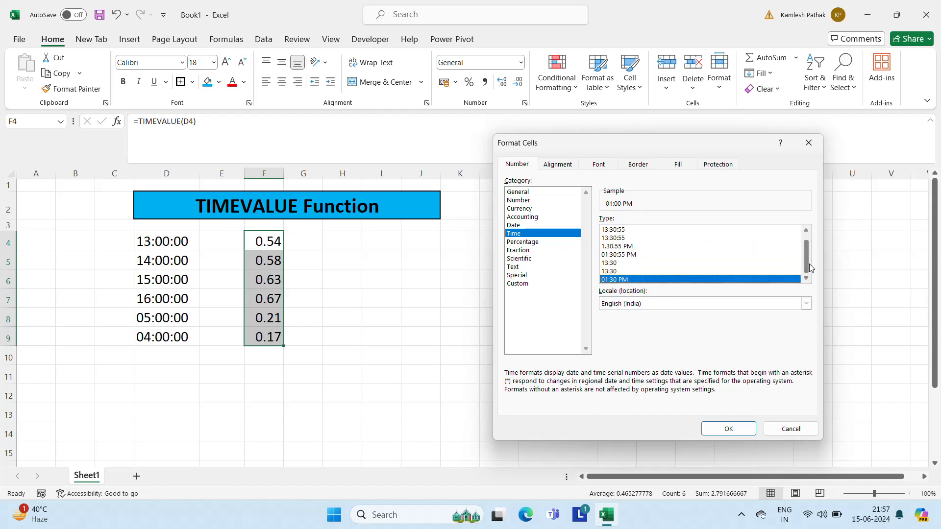
pyautogui.moveTo(808, 269); pyautogui.dragTo(808, 266)
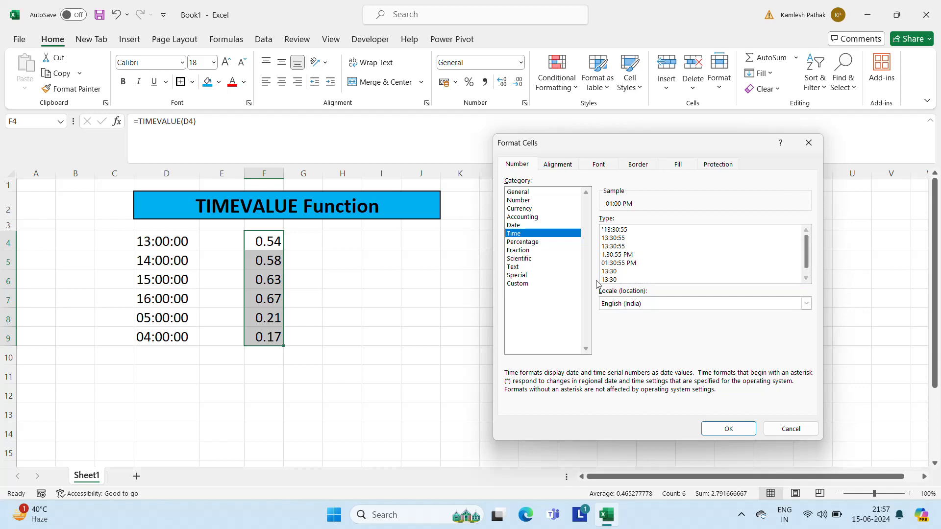
pyautogui.doubleClick(617, 255)
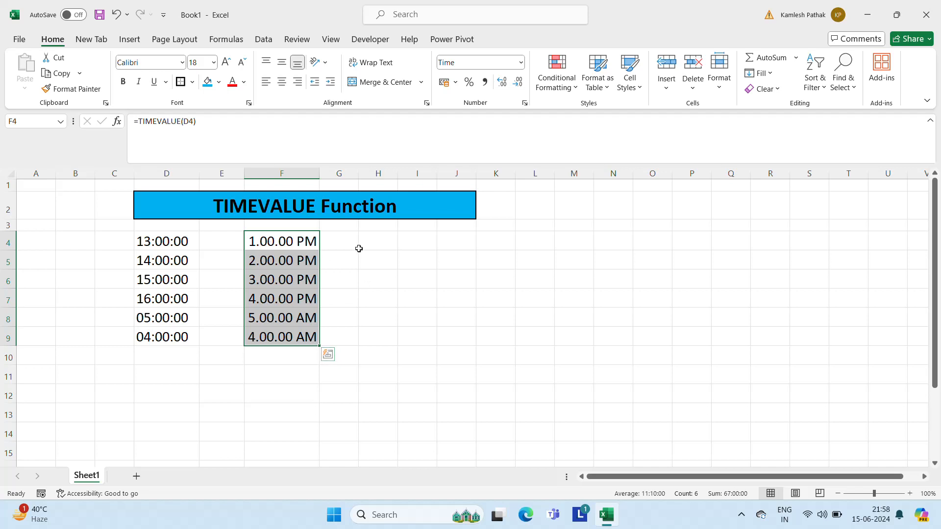
# Apply the custom number format h:mm:ss AM/PM to the TIMEVALUE results in F4:F9
pyautogui.rightClick(281, 302)
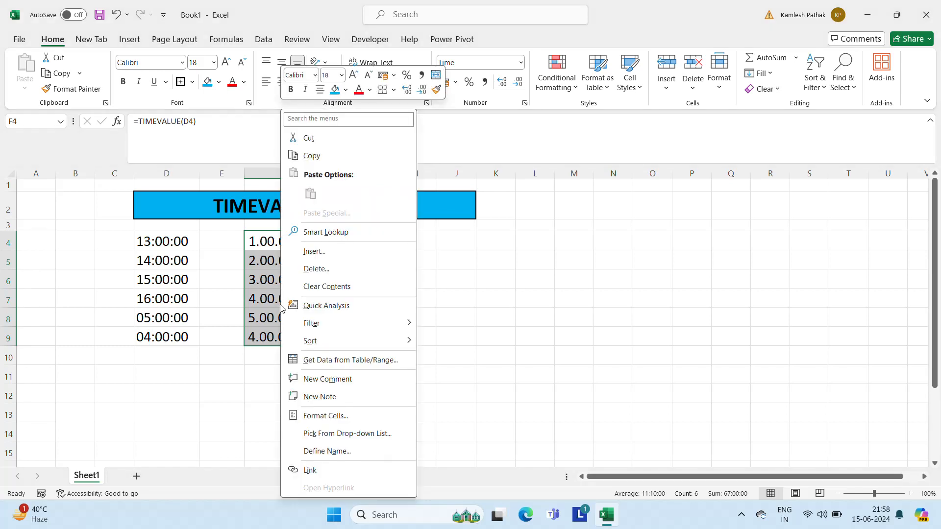
pyautogui.click(324, 416)
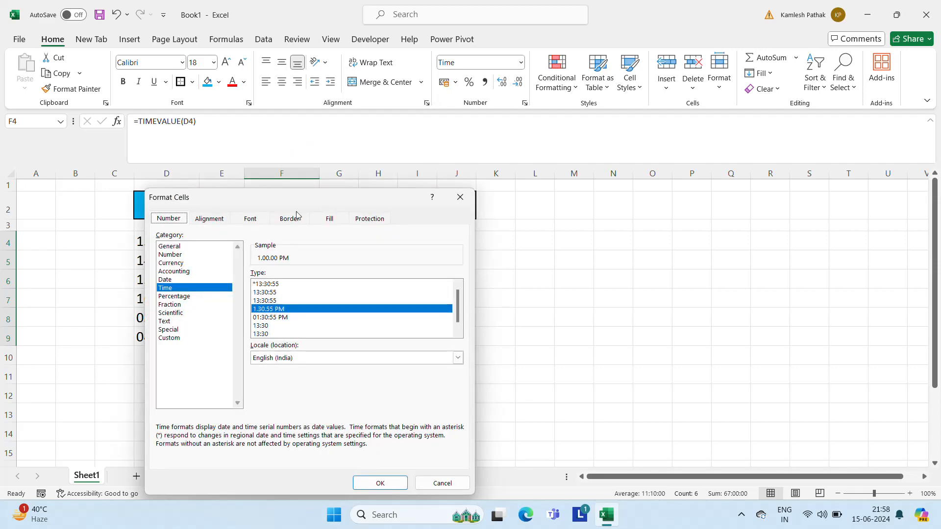
pyautogui.moveTo(294, 205); pyautogui.dragTo(689, 150)
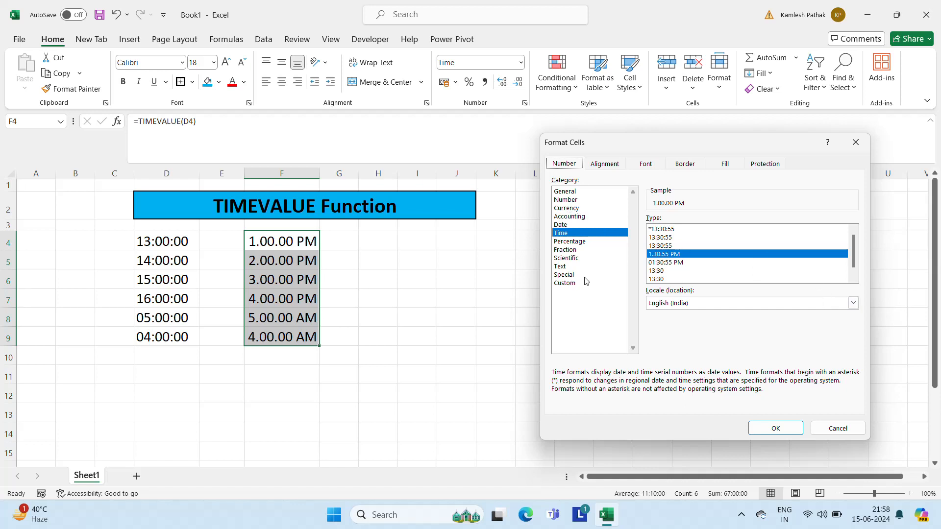
pyautogui.click(563, 283)
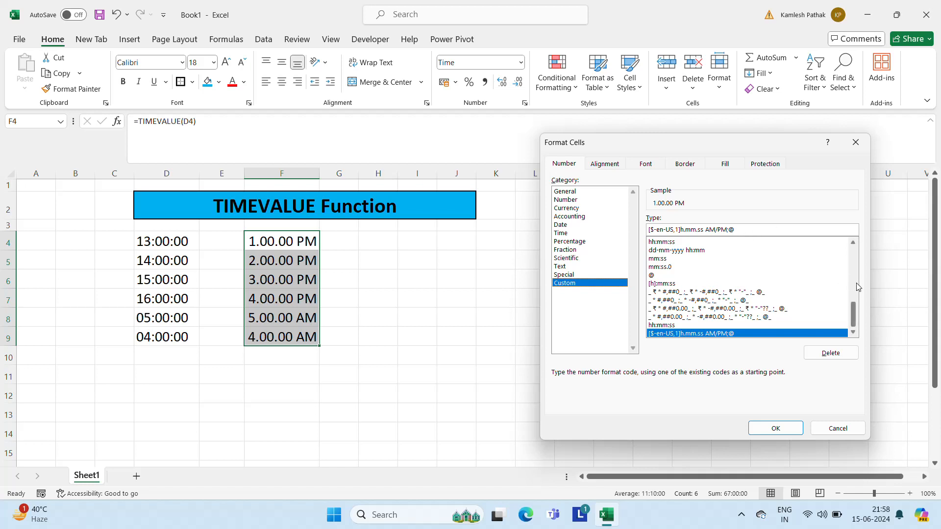
pyautogui.moveTo(854, 312)
pyautogui.mouseDown()
pyautogui.moveTo(855, 246)
pyautogui.moveTo(855, 296)
pyautogui.mouseUp()
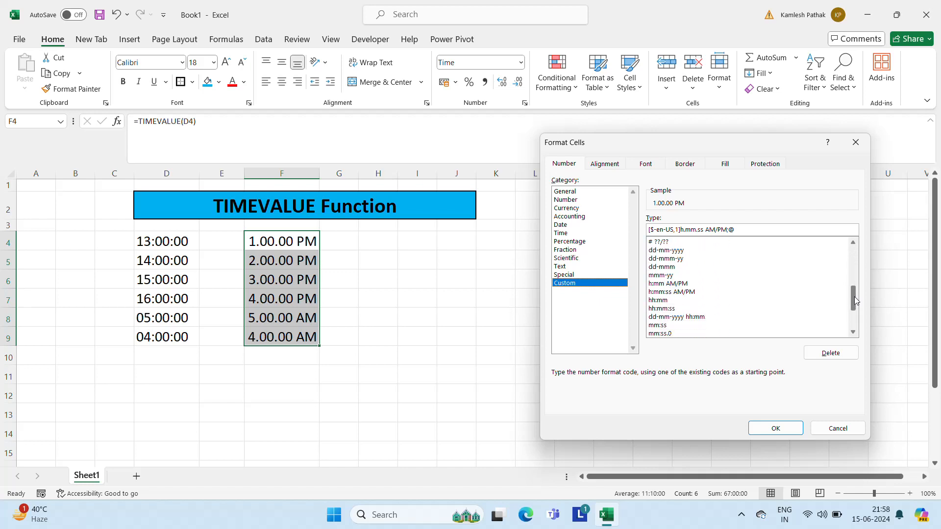
pyautogui.click(666, 311)
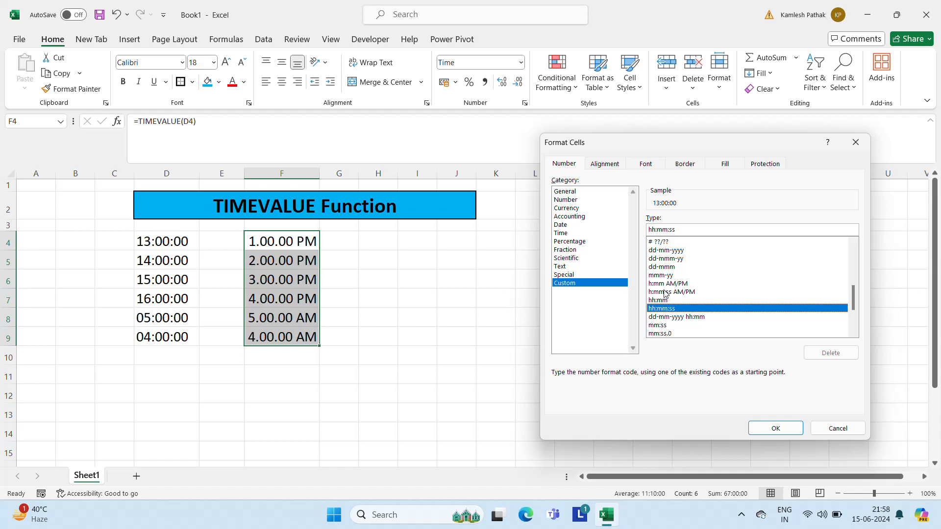
pyautogui.click(664, 292)
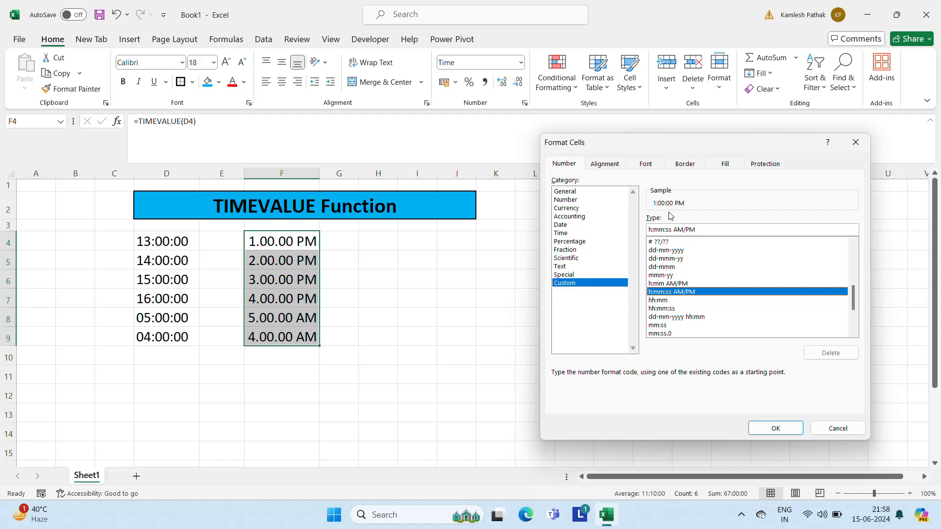
pyautogui.click(770, 428)
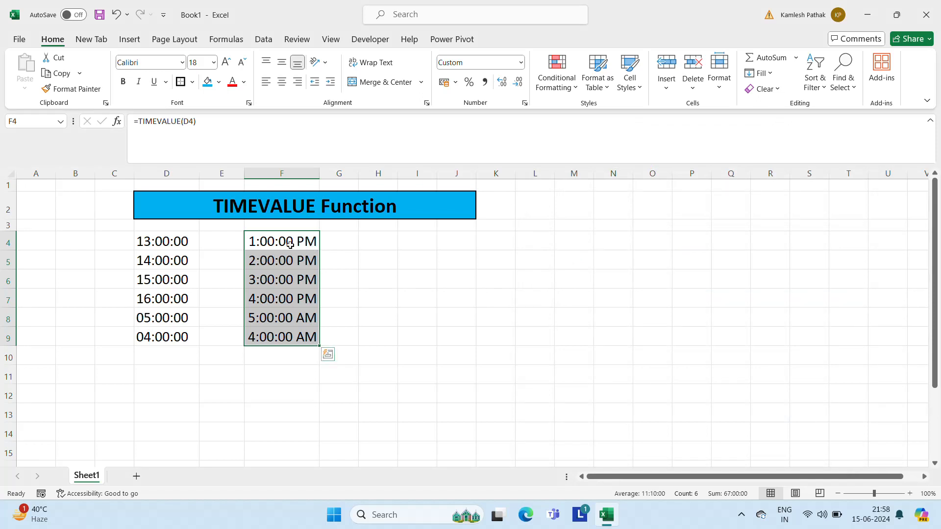
# Compare the text time in D4 with the formatted time and its formula in F4
pyautogui.click(349, 243)
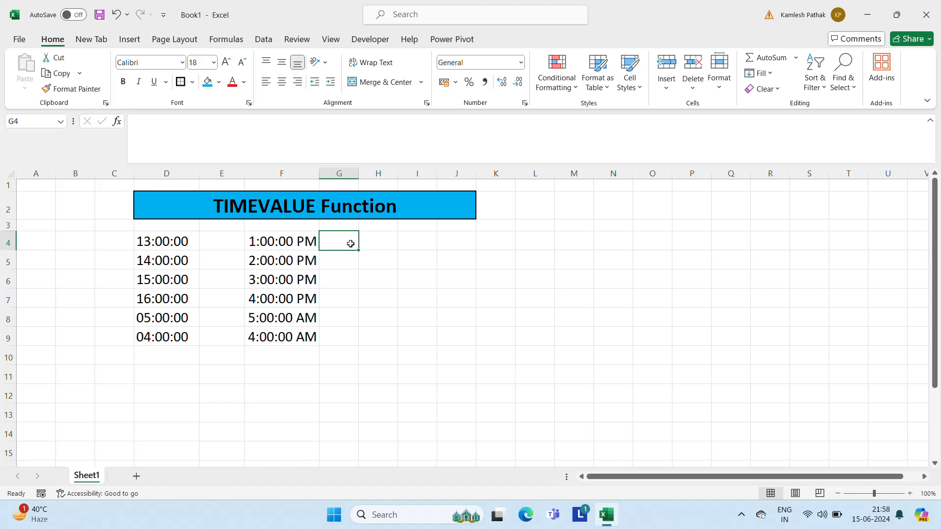
pyautogui.click(169, 241)
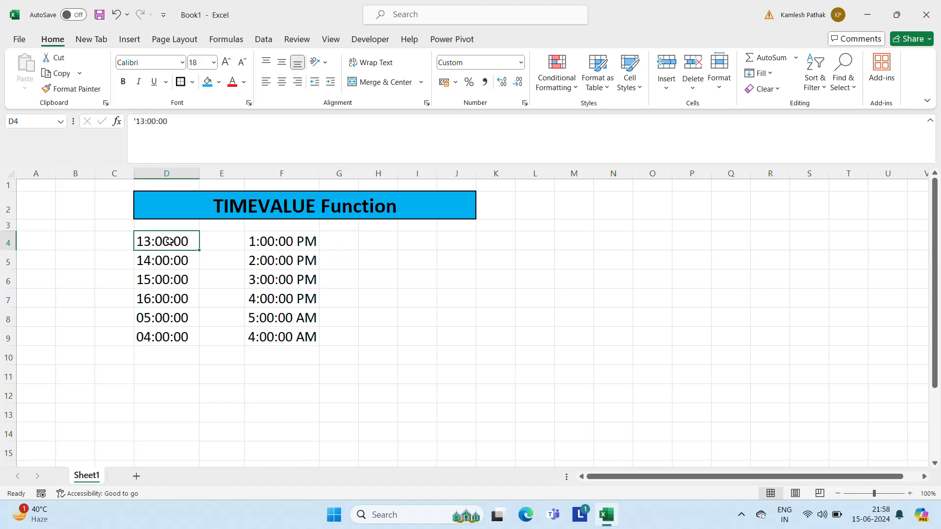
pyautogui.press('Right')
pyautogui.press('Right')
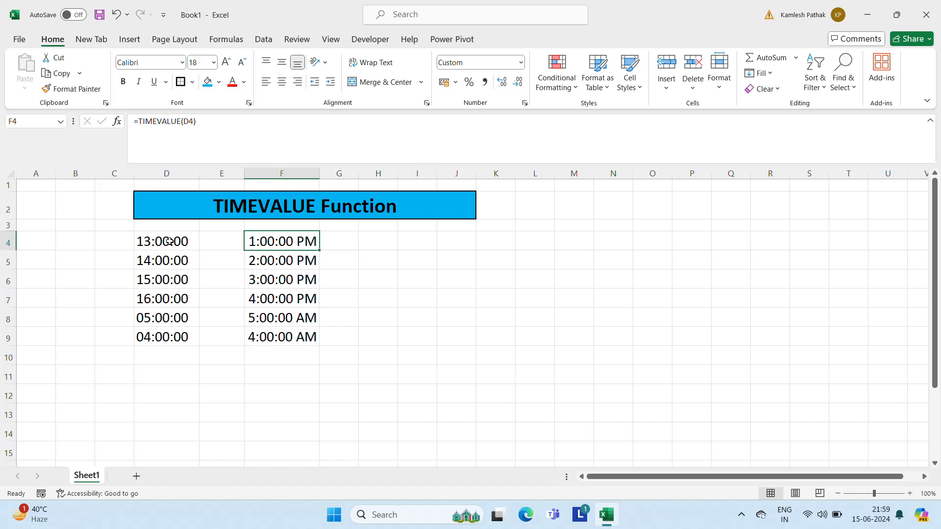
pyautogui.press('Left')
pyautogui.press('Left')
pyautogui.press('Right')
pyautogui.press('Right')
# Enter the real times 1:00 PM in H4 and 2:00 PM in H5, and check how they are stored
pyautogui.press('Right')
pyautogui.press('Right')
pyautogui.press('Right')
pyautogui.press('Left')
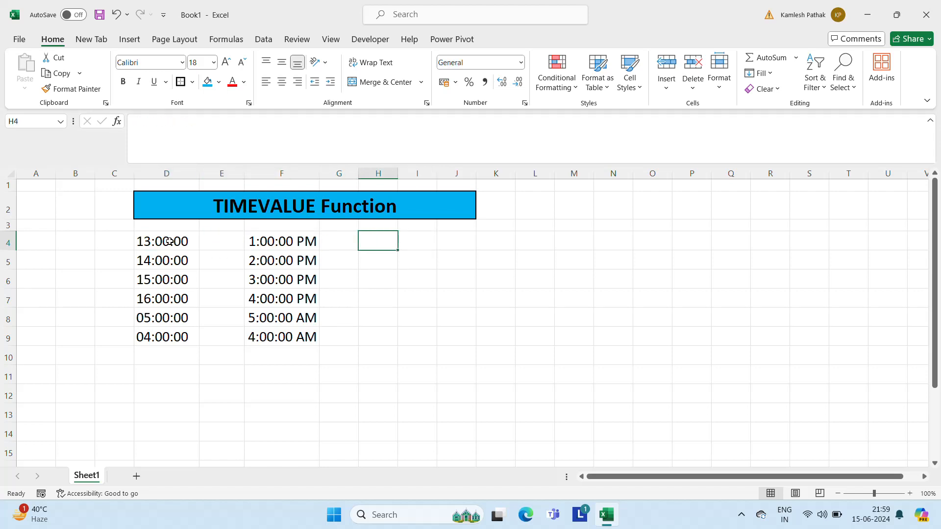
pyautogui.write('1:')
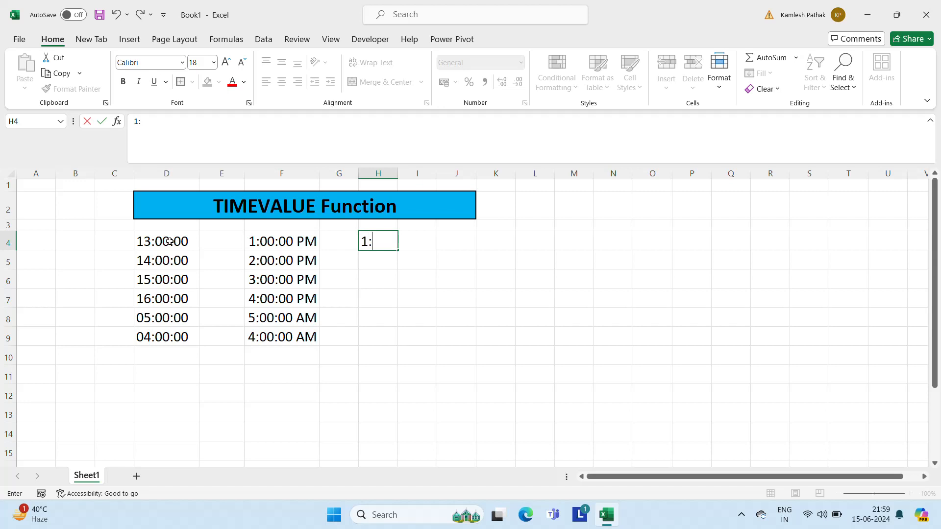
pyautogui.write('00 PM')
pyautogui.press('Return')
pyautogui.write('2')
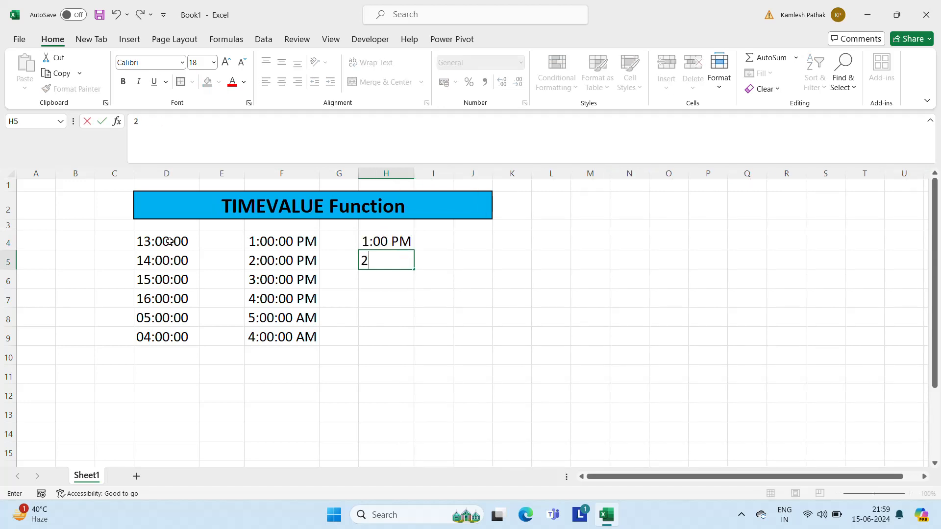
pyautogui.write(':00 PM')
pyautogui.press('Return')
pyautogui.press('Up')
pyautogui.press('Up')
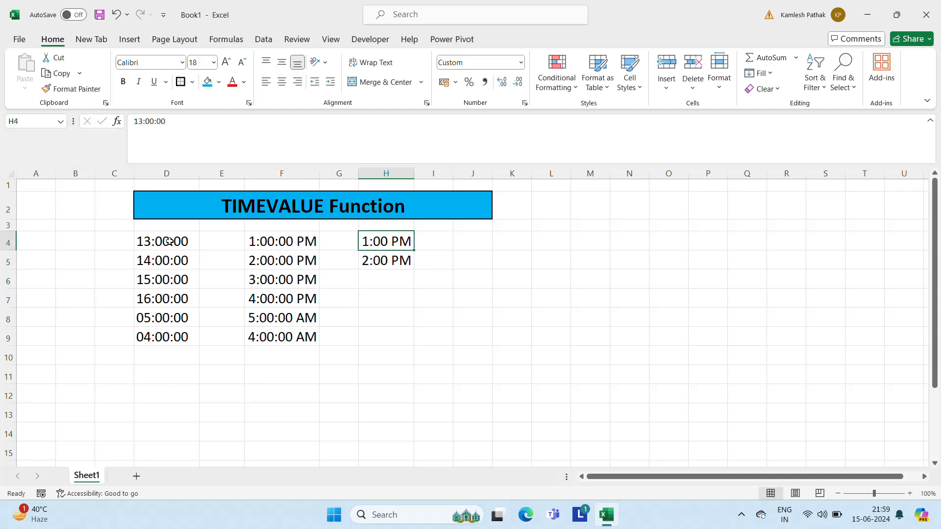
pyautogui.press('Down')
pyautogui.press('Up')
pyautogui.press('Right')
pyautogui.press('Right')
pyautogui.press('Right')
pyautogui.press('Right')
pyautogui.press('Right')
pyautogui.press('Right')
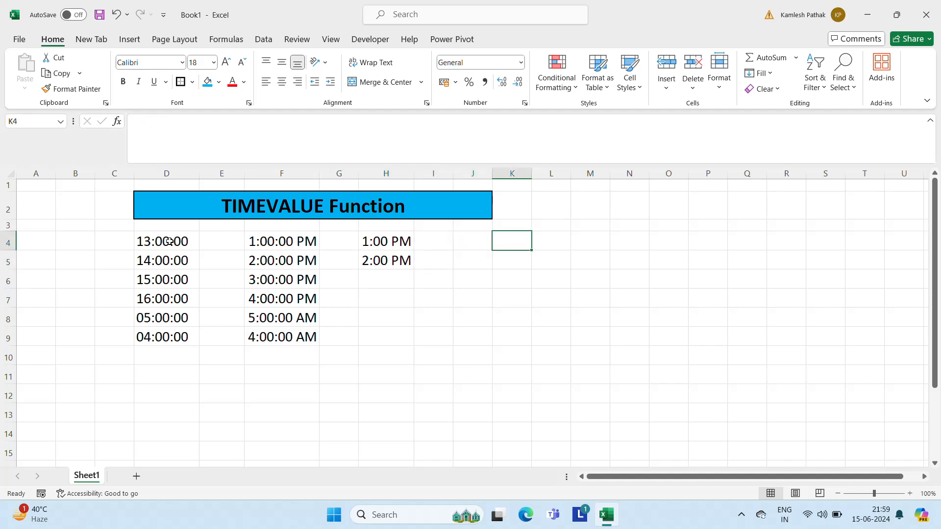
pyautogui.press('Left')
pyautogui.press('Left')
pyautogui.press('Left')
pyautogui.press('Left')
pyautogui.press('Left')
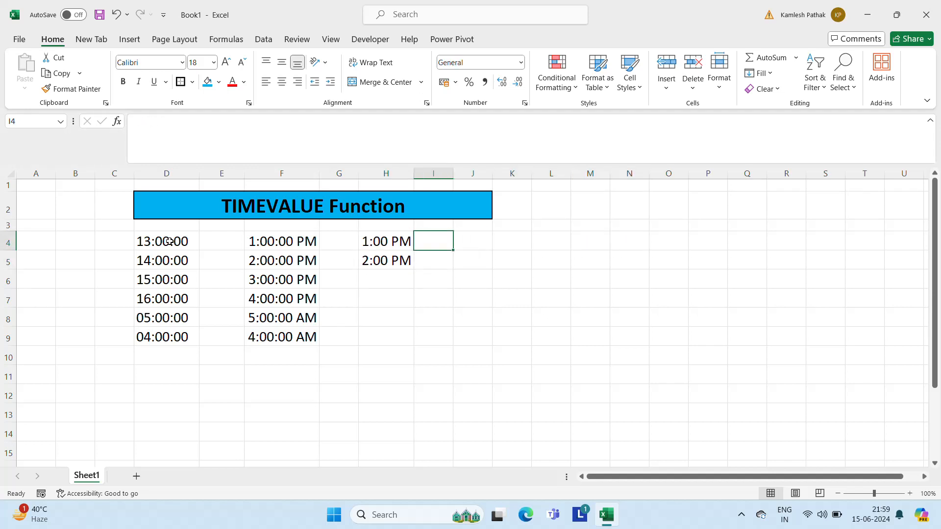
# Enter a TIMEVALUE formula in I4 that refers to the real time in H4
pyautogui.press('Left')
pyautogui.press('Left')
pyautogui.press('Right')
pyautogui.press('Right')
pyautogui.write('=tim')
pyautogui.press('Down')
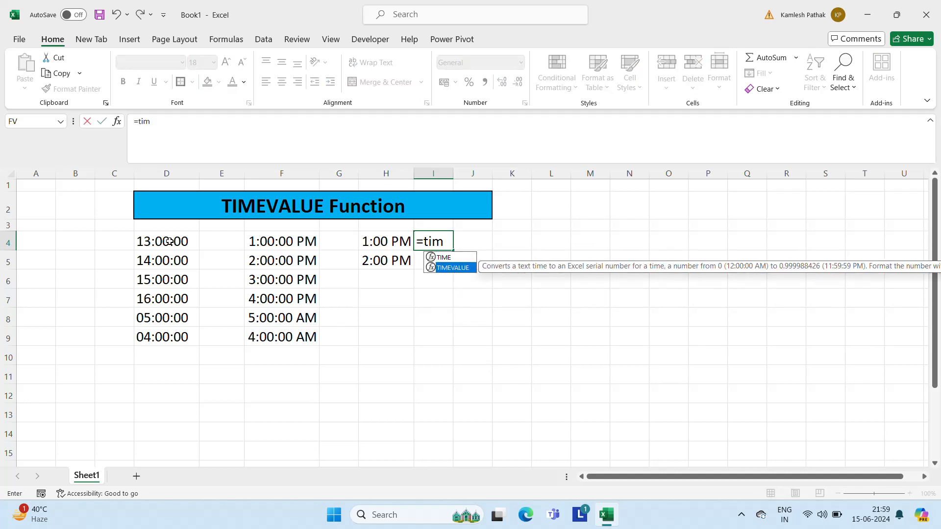
pyautogui.press('Tab')
pyautogui.press('Left')
pyautogui.press('Return')
pyautogui.press('Up')
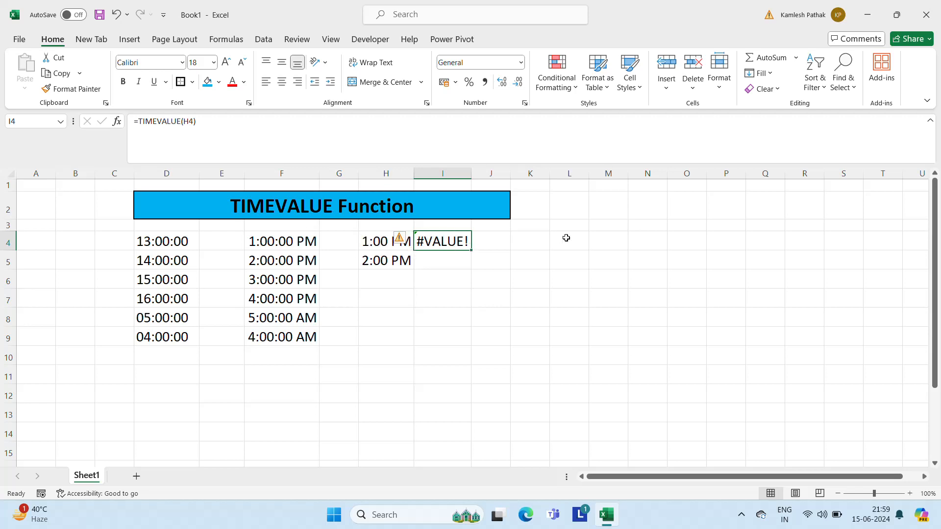
# Clear the TIMEVALUE test formula from I4 and the real times from H4:H5
pyautogui.press('Delete')
pyautogui.press('Left')
pyautogui.hotkey('shift', 'Down')
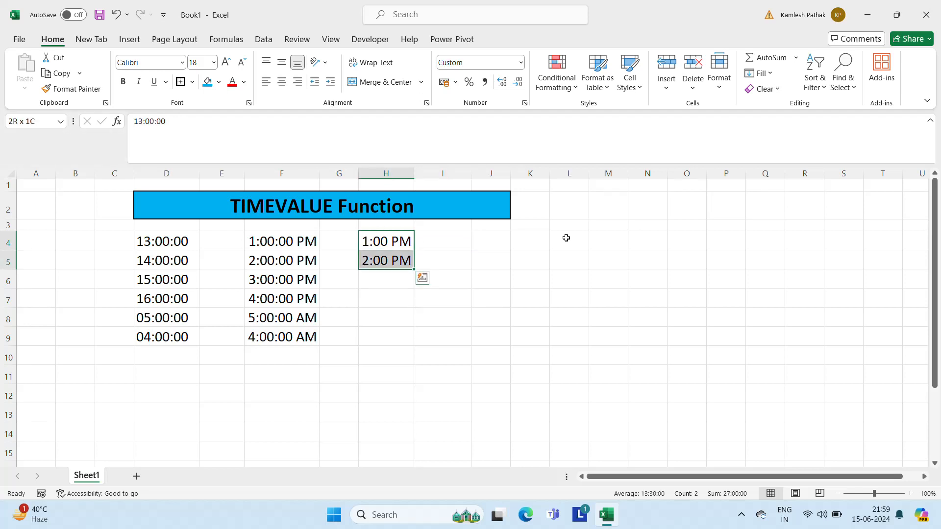
pyautogui.press('Delete')
# Review the text time in D4 and the TIMEVALUE formula in F4
pyautogui.press('Left')
pyautogui.press('Left')
pyautogui.press('Left')
pyautogui.press('Left')
pyautogui.press('Left')
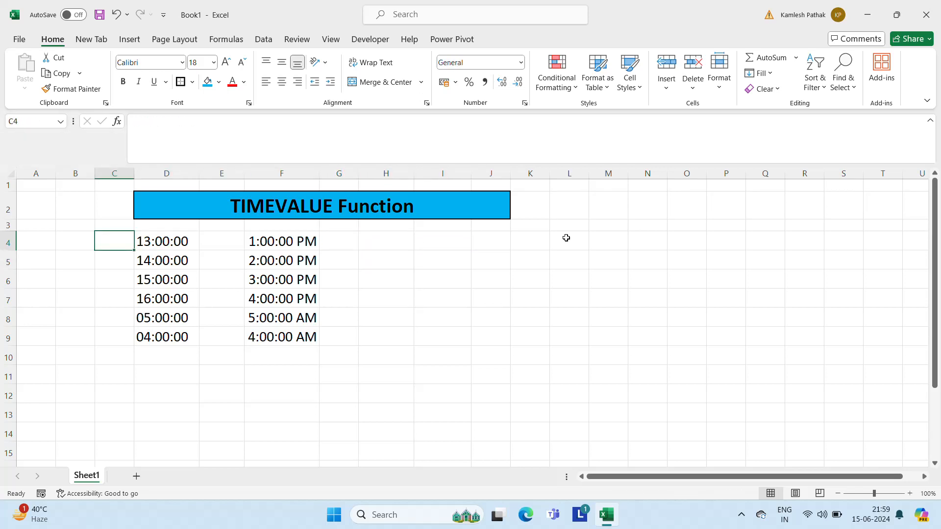
pyautogui.press('Right')
pyautogui.press('Right')
pyautogui.press('Left')
pyautogui.press('Up')
pyautogui.press('Up')
pyautogui.press('Up')
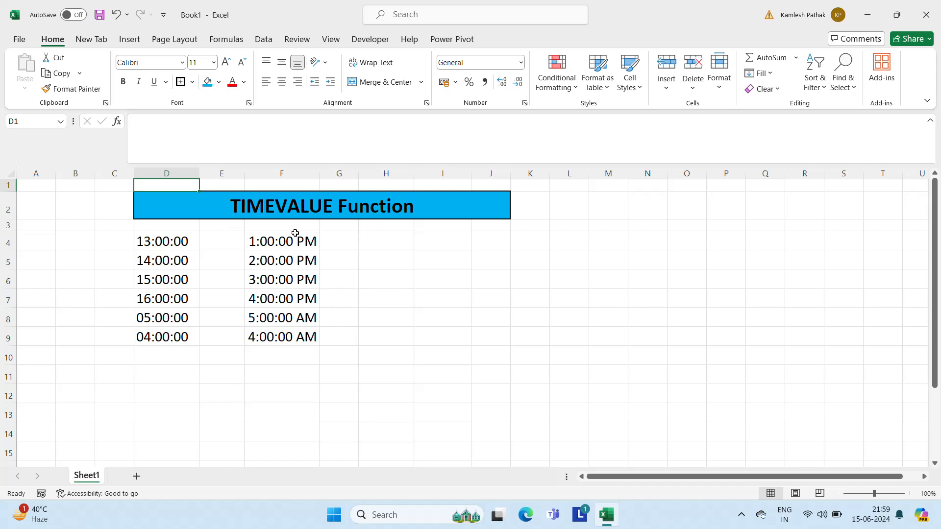
pyautogui.click(282, 252)
pyautogui.click(293, 239)
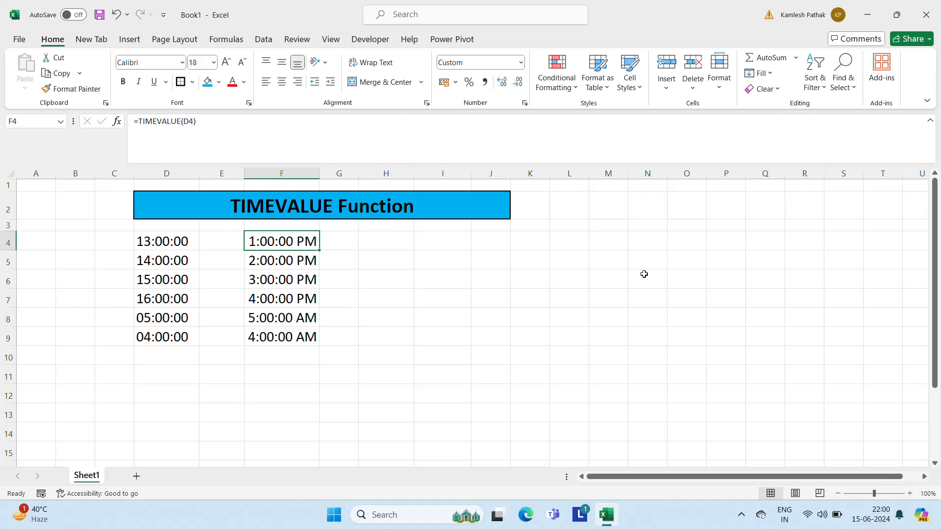
pyautogui.click(742, 523)
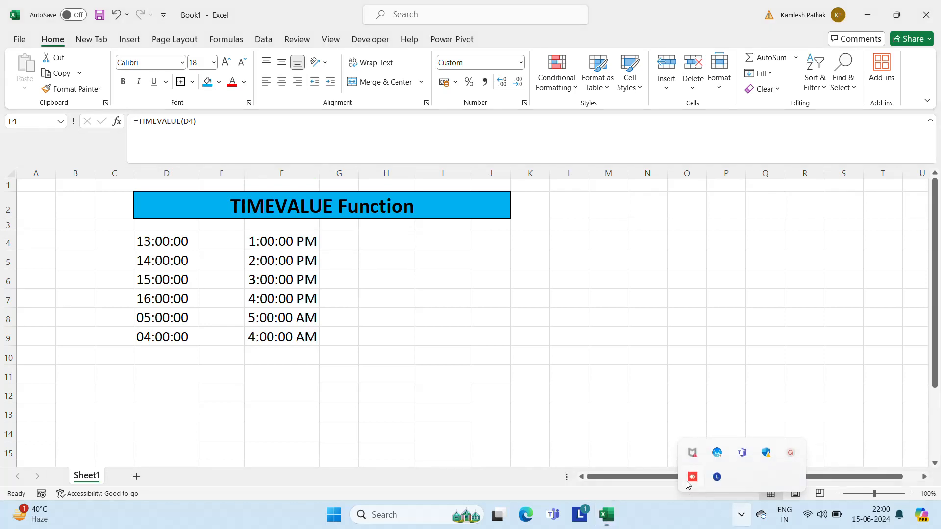
pyautogui.click(790, 455)
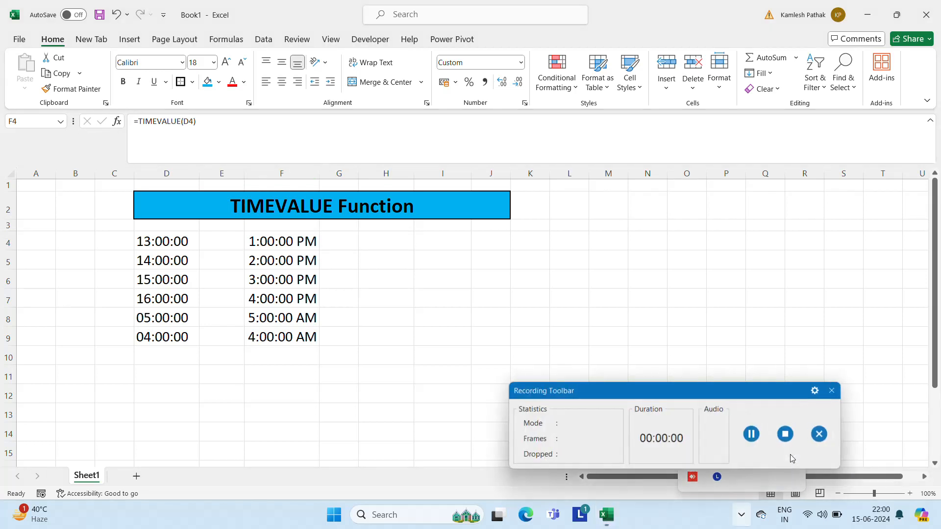